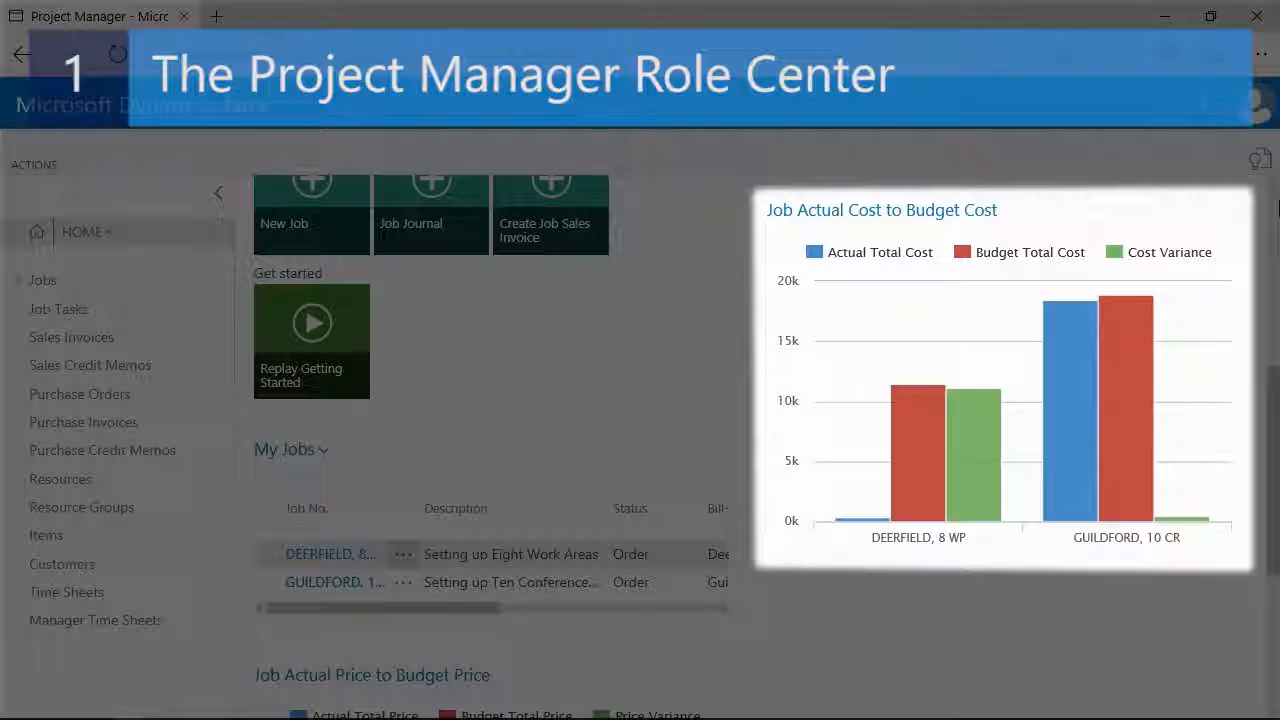
Examine the Job Actual Price to Budget Price chart and open the details behind the GUILDFORD, 10 CR budget total price bar.
scroll(1279, 207, "down", 3)
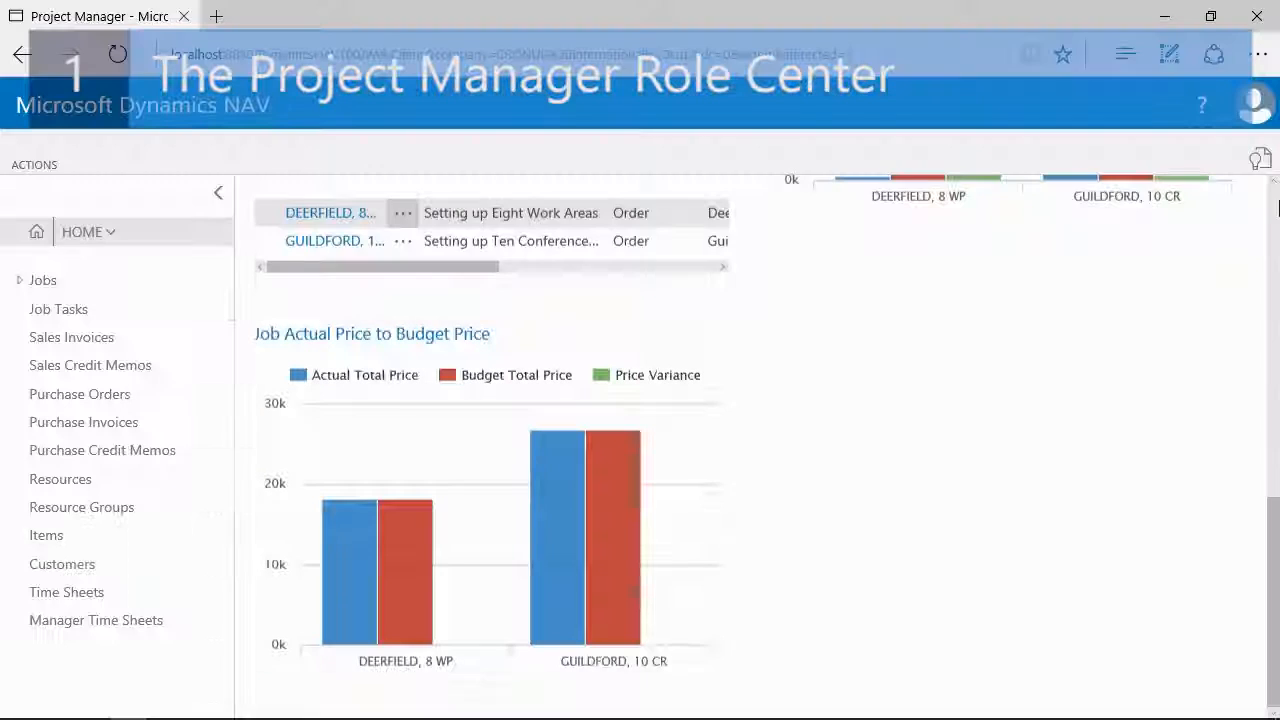
mouse_move(603, 529)
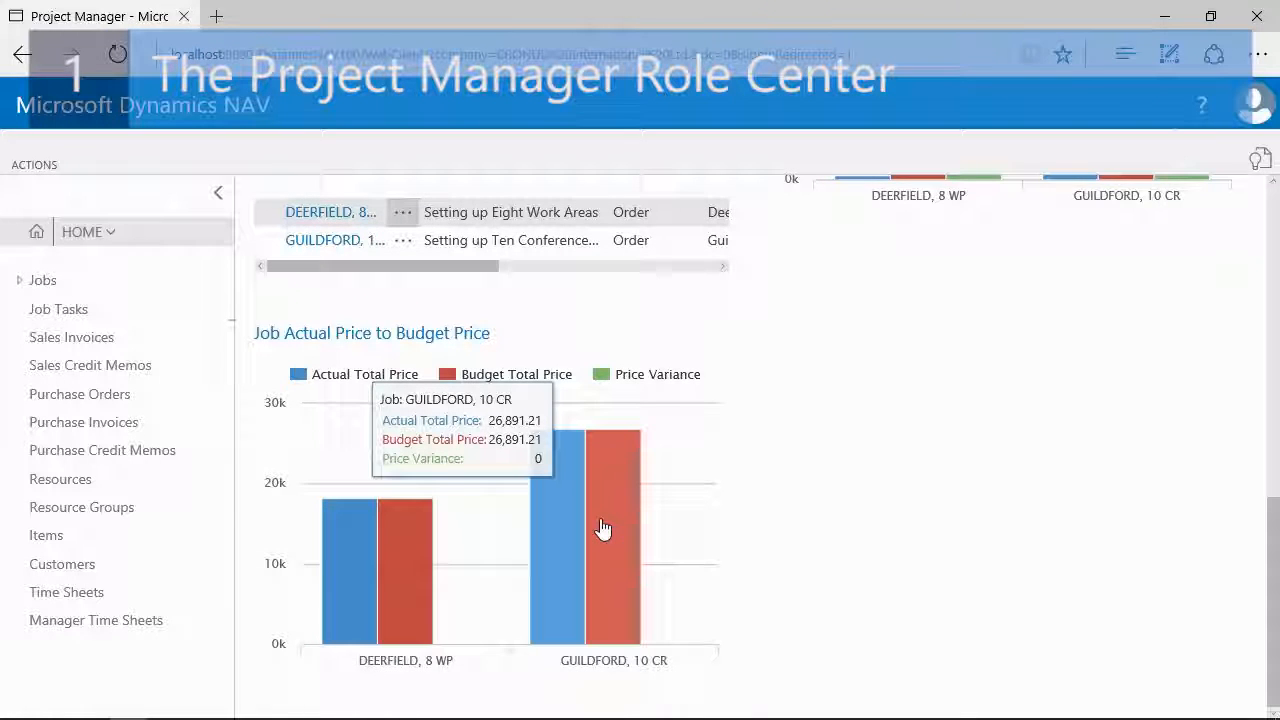
left_click(603, 529)
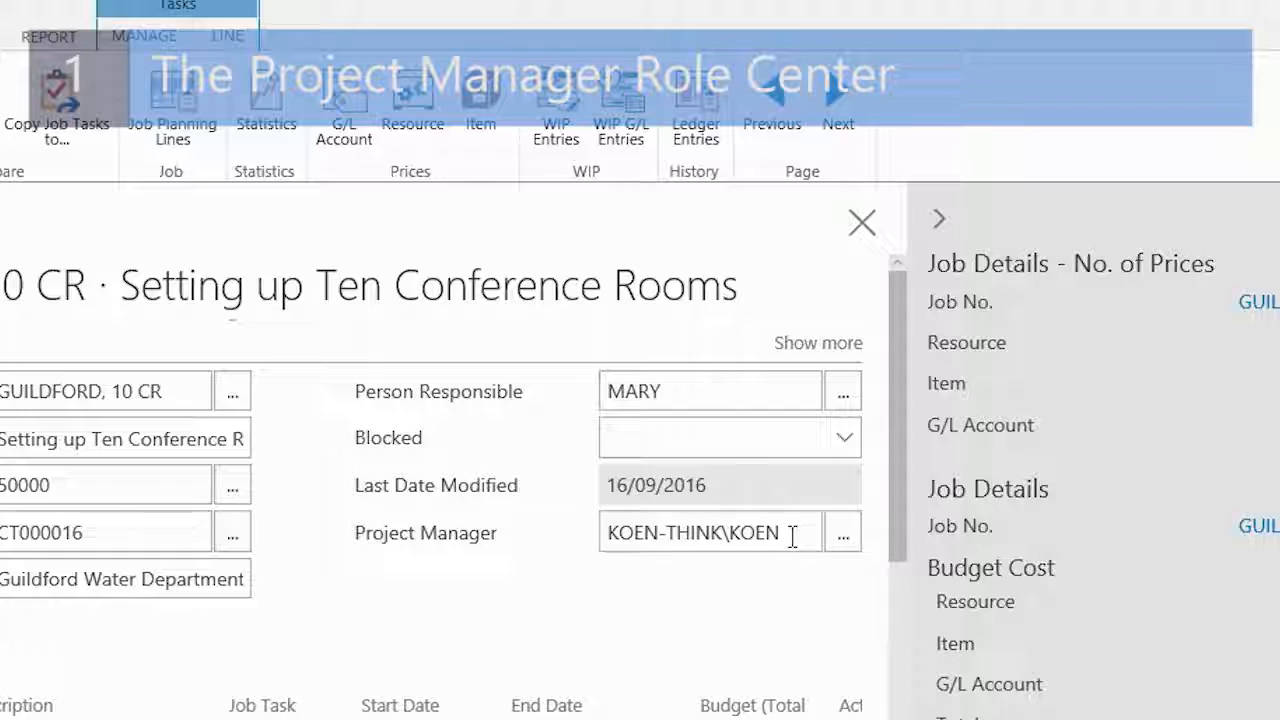
Clear the Project Manager on the GUILDFORD, 10 CR job card and return to the Role Center to check the Job Profitability chart.
left_click(792, 537)
left_click(799, 538)
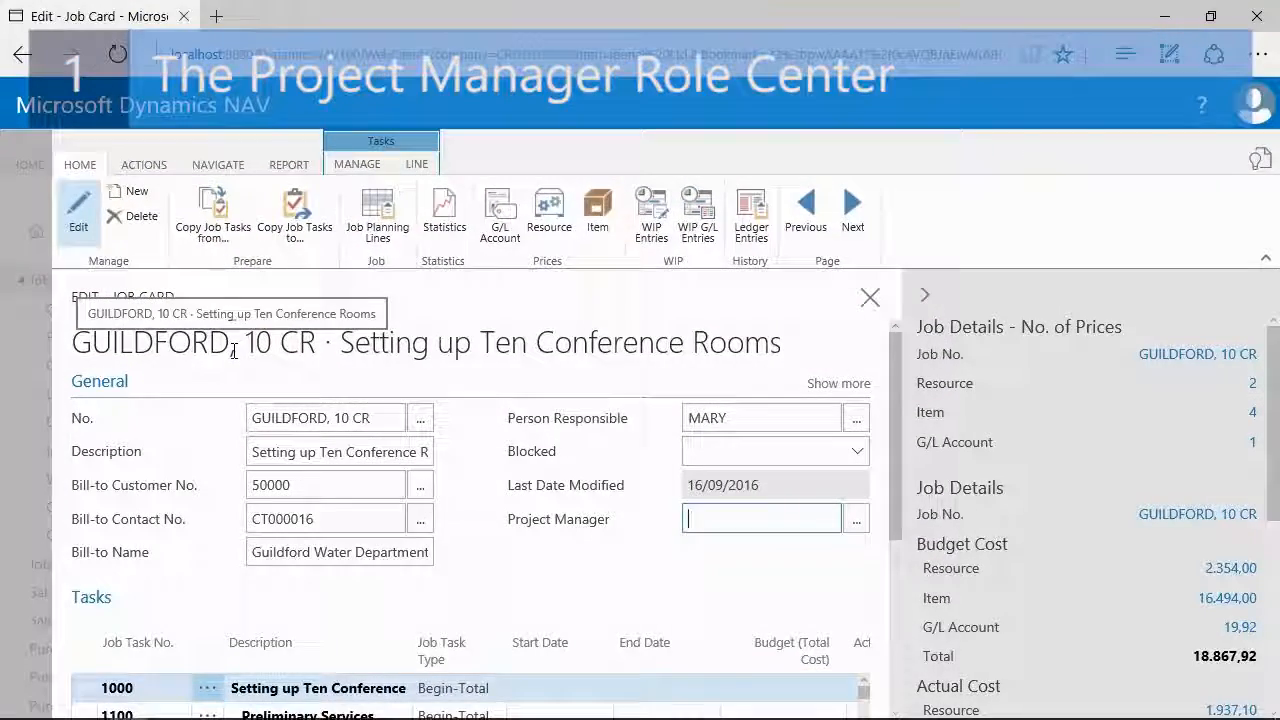
key("Tab")
key("Escape")
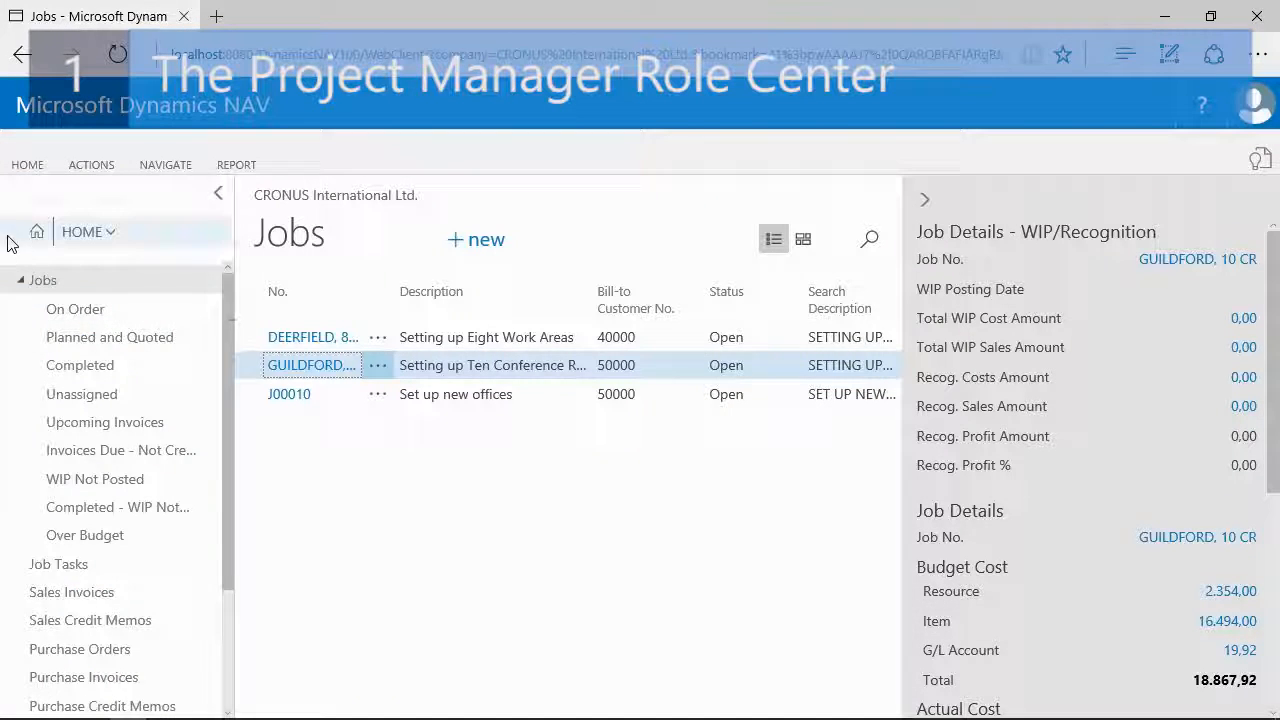
left_click(38, 234)
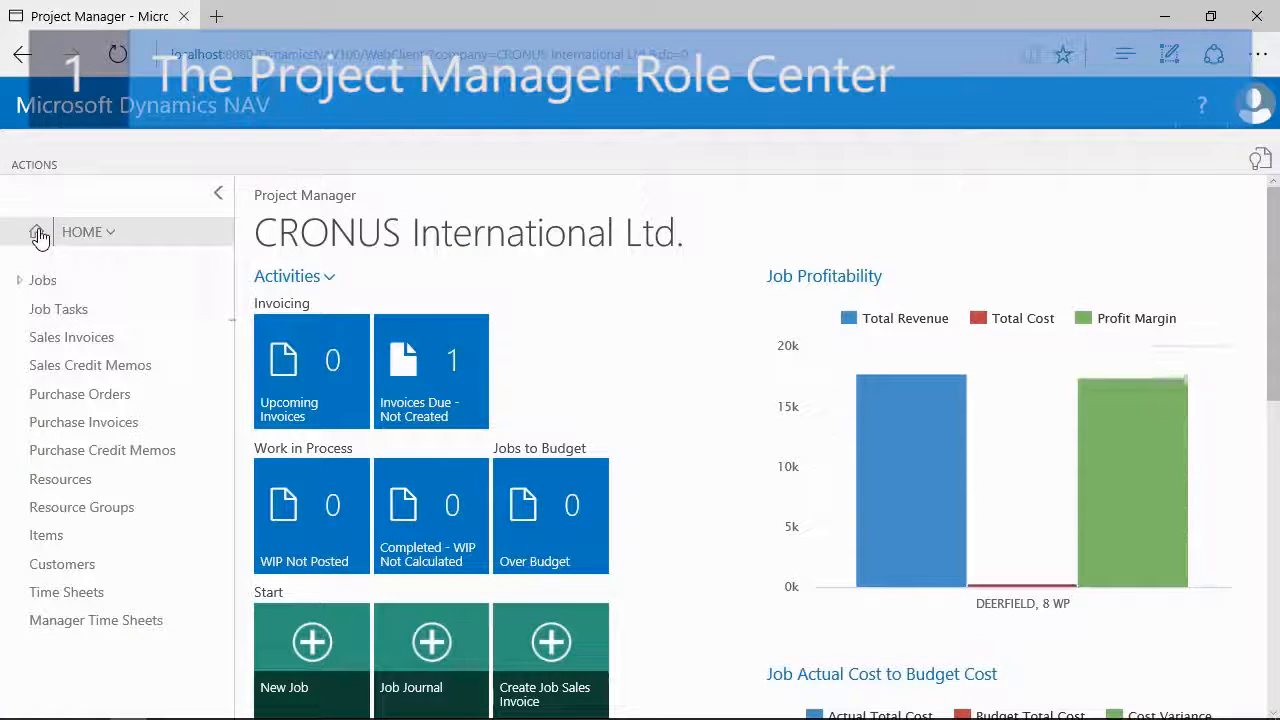
mouse_move(962, 456)
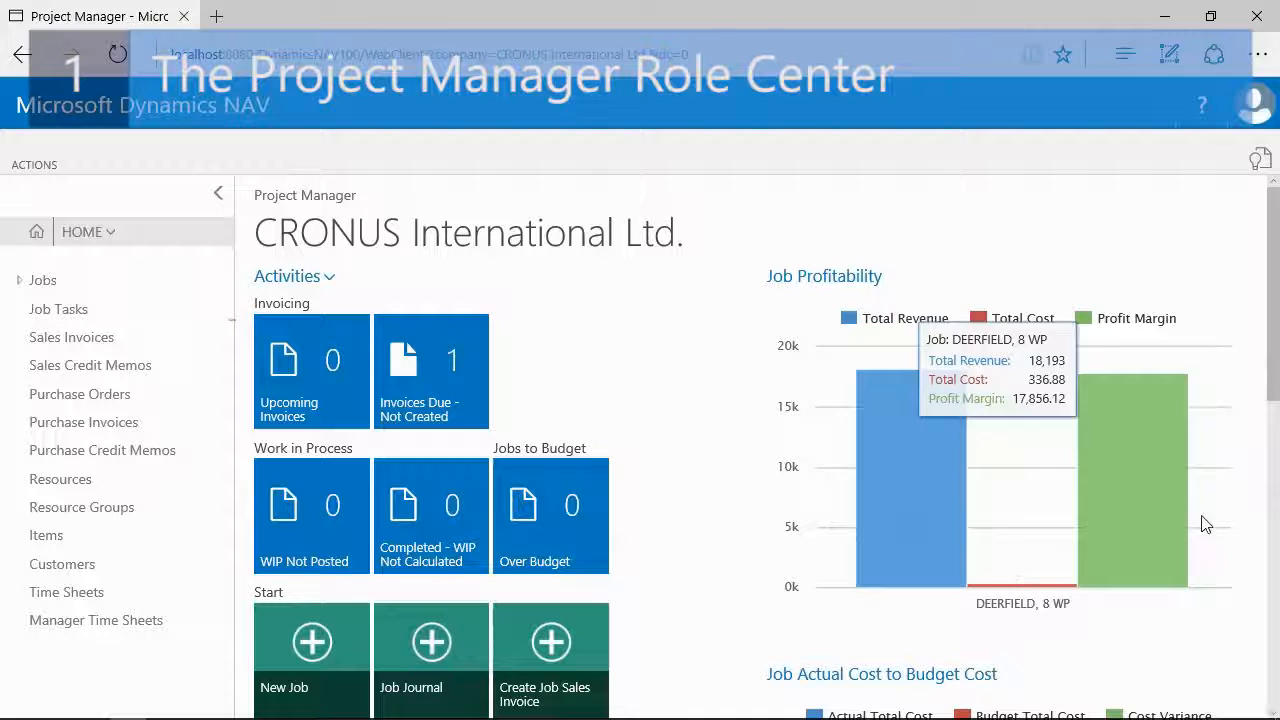
Review the My Jobs list across its columns, view the DEERFIELD, 8 WP job card, and show the list's available actions.
left_click_drag(1276, 388, 1276, 690)
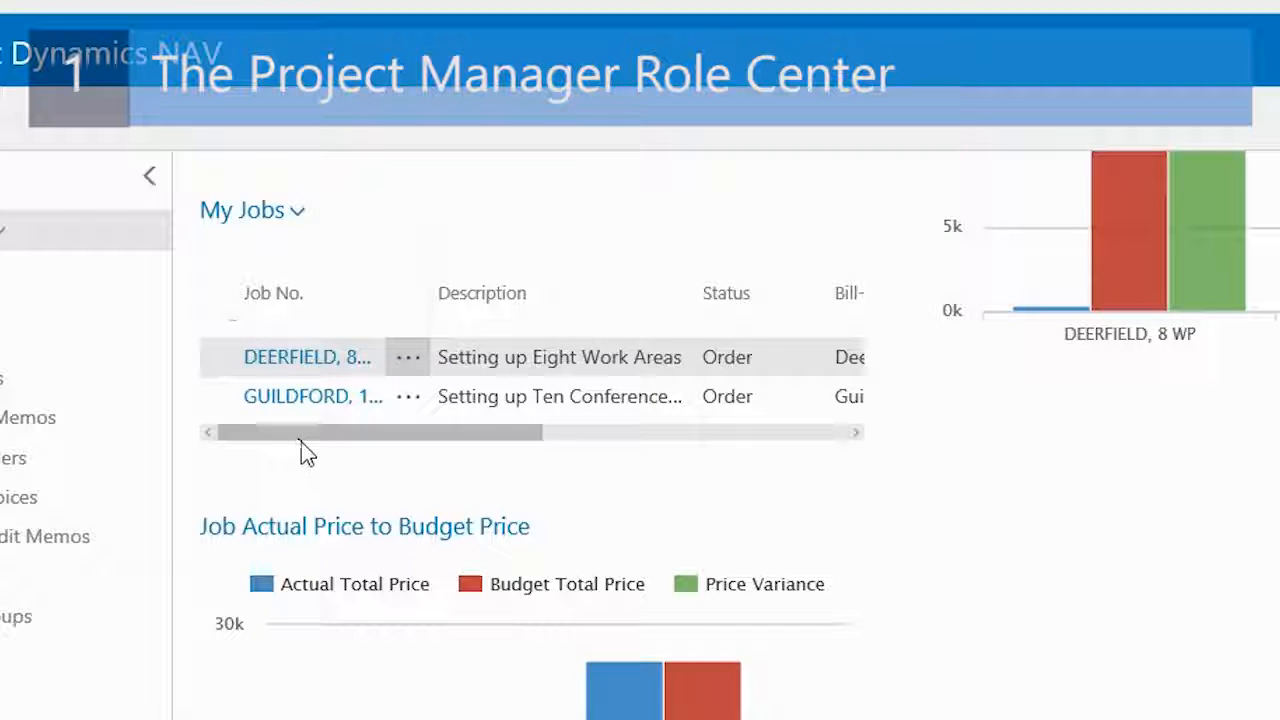
left_click_drag(300, 441, 480, 451)
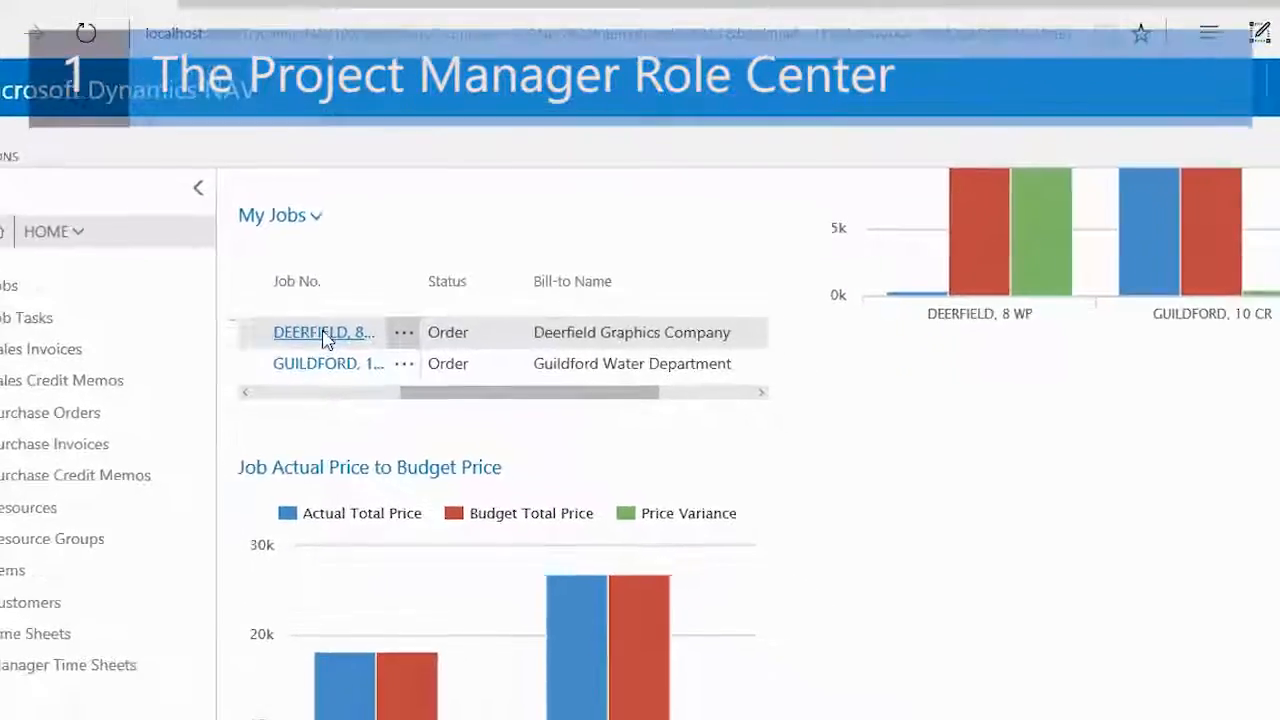
left_click(324, 335)
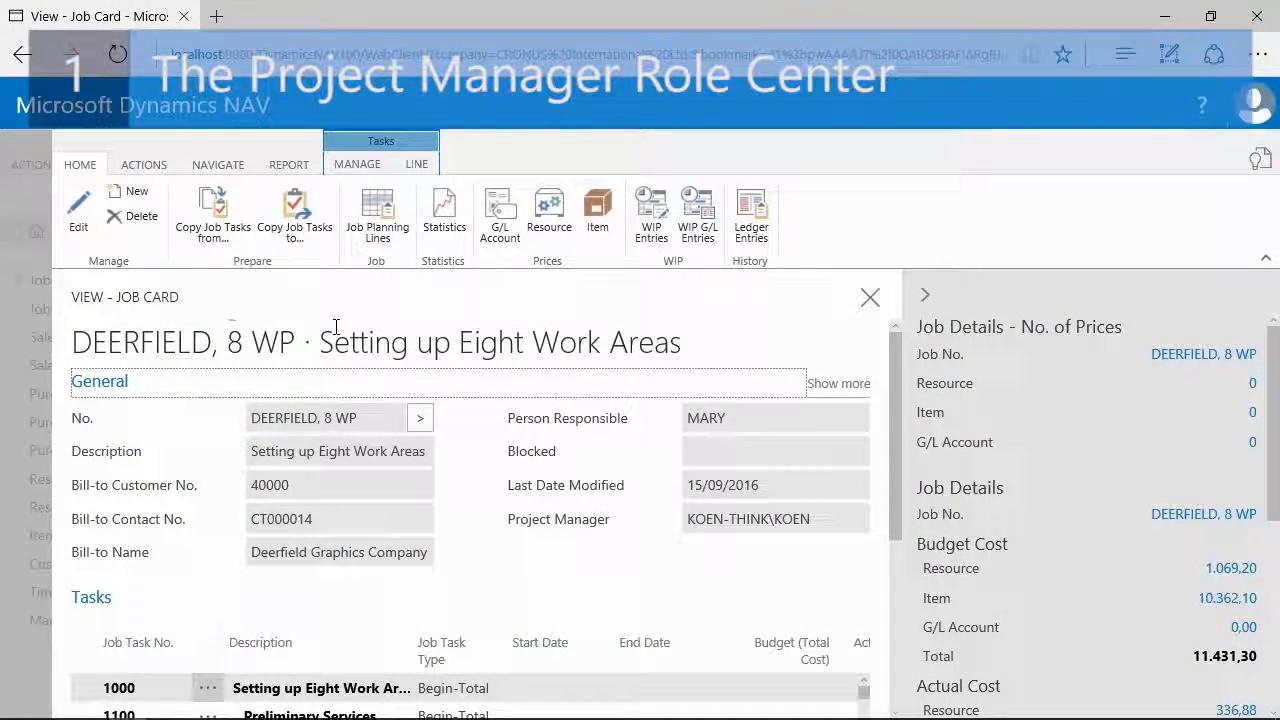
key("Escape")
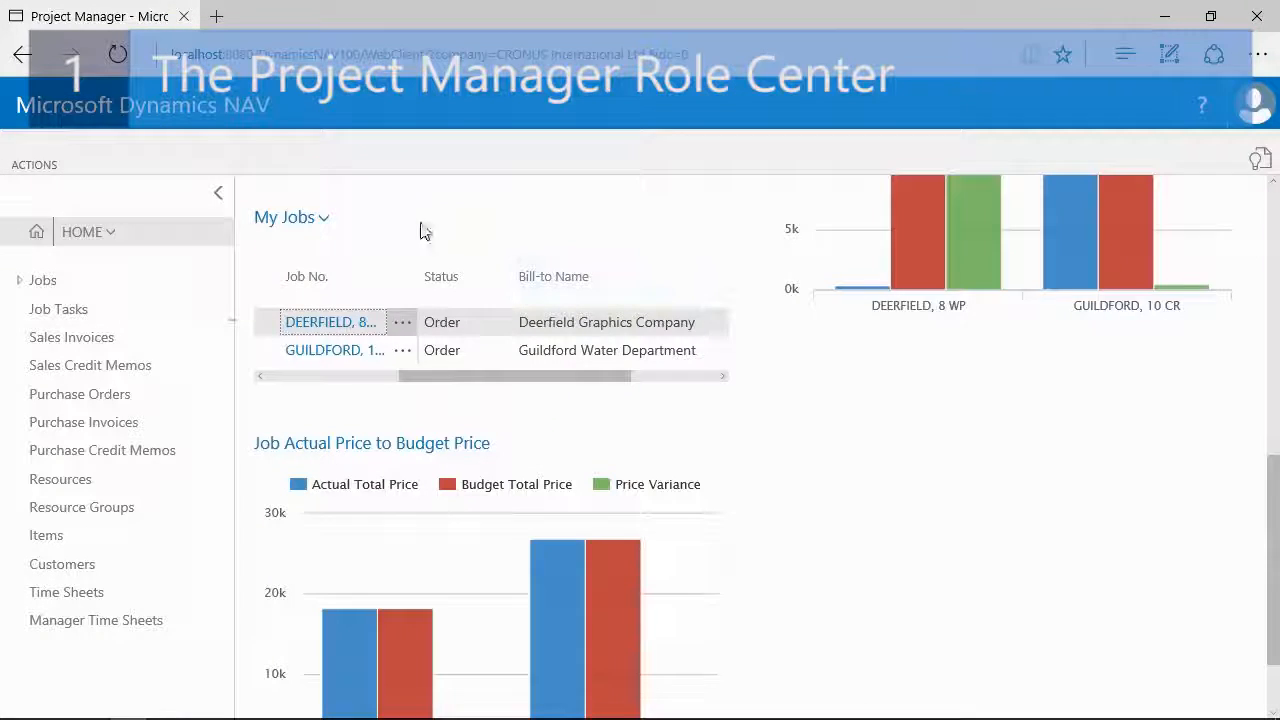
left_click(296, 218)
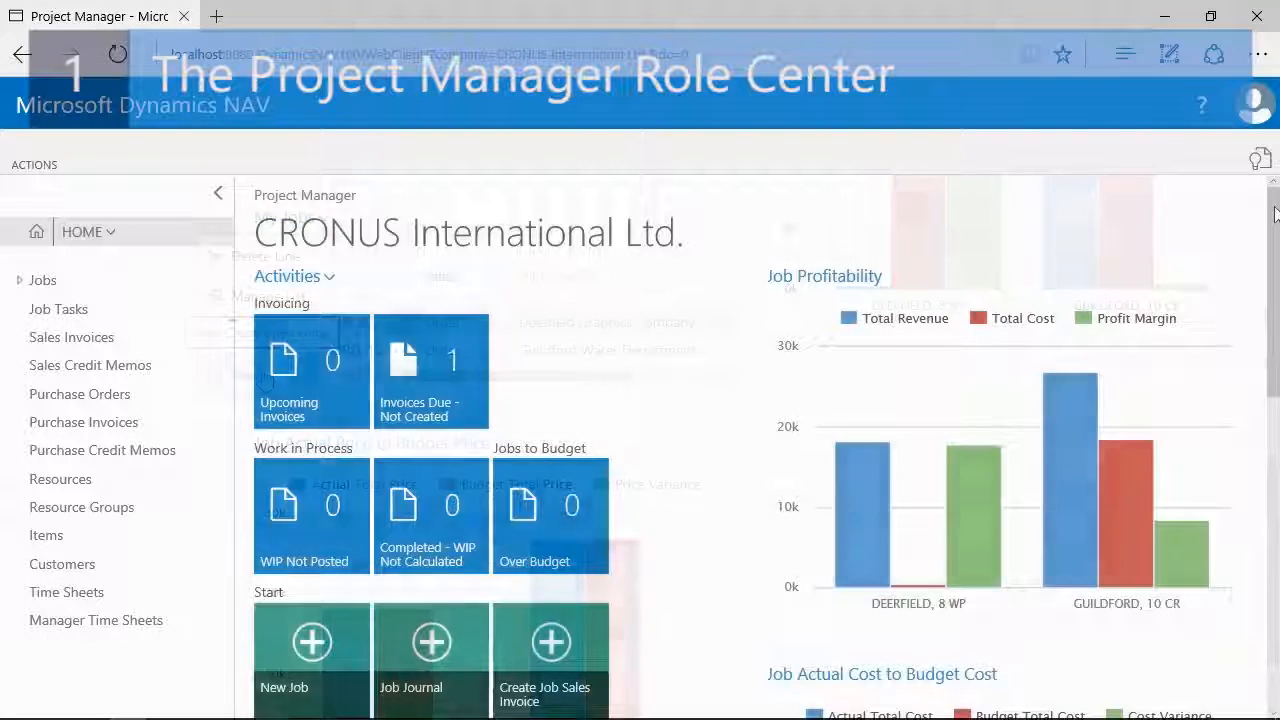
Examine the Time Sheet and Job Closing actions available in the Project Manager Role Center.
scroll(765, 445, "down", 2)
left_click_drag(1277, 266, 1277, 280)
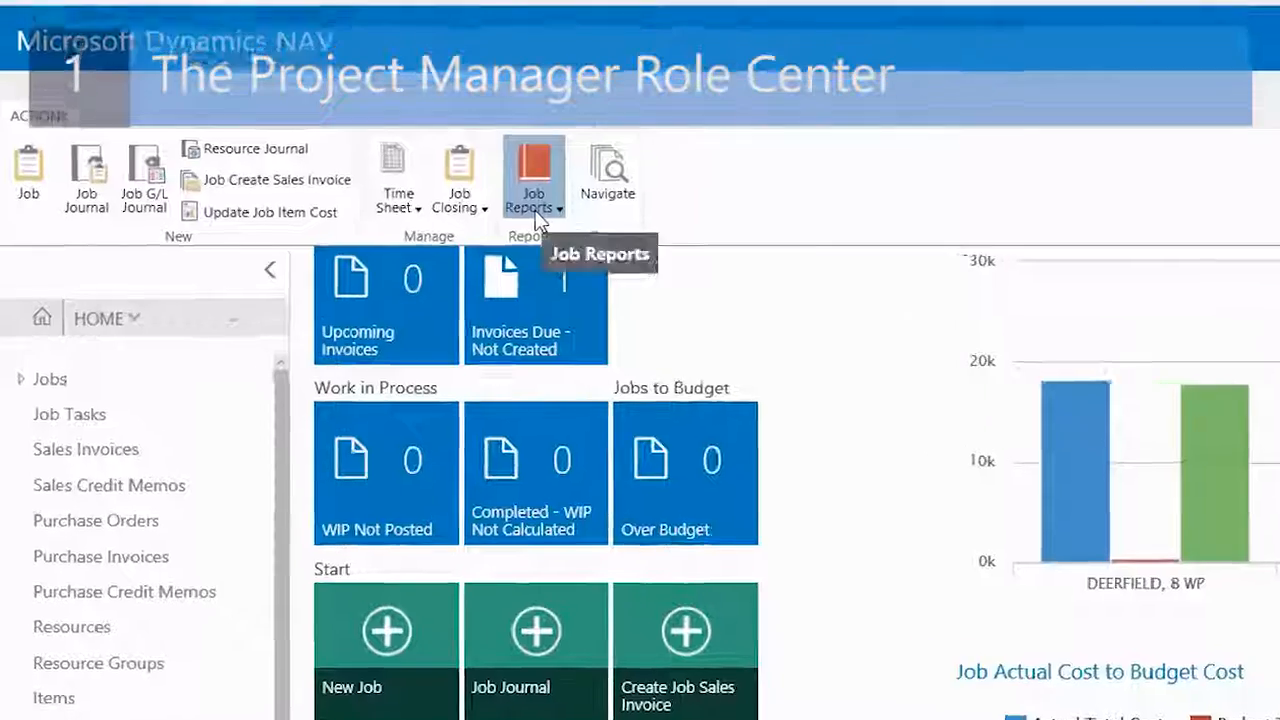
left_click(432, 238)
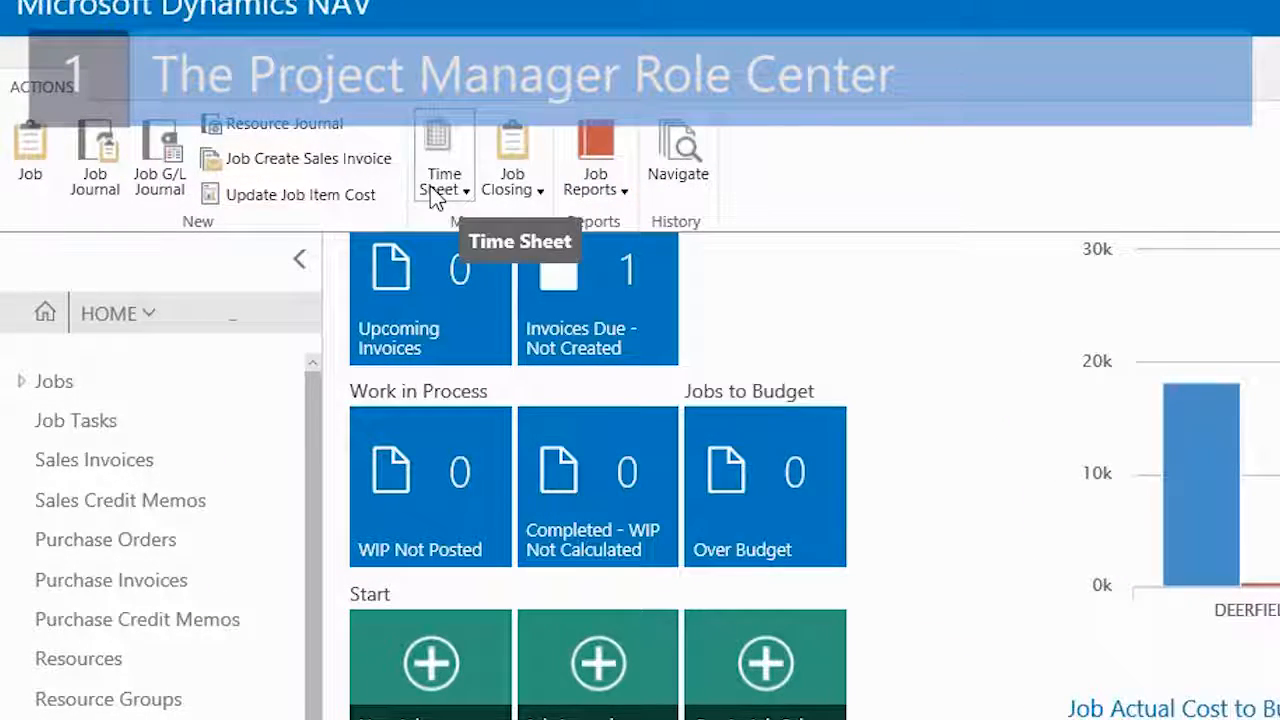
left_click(437, 198)
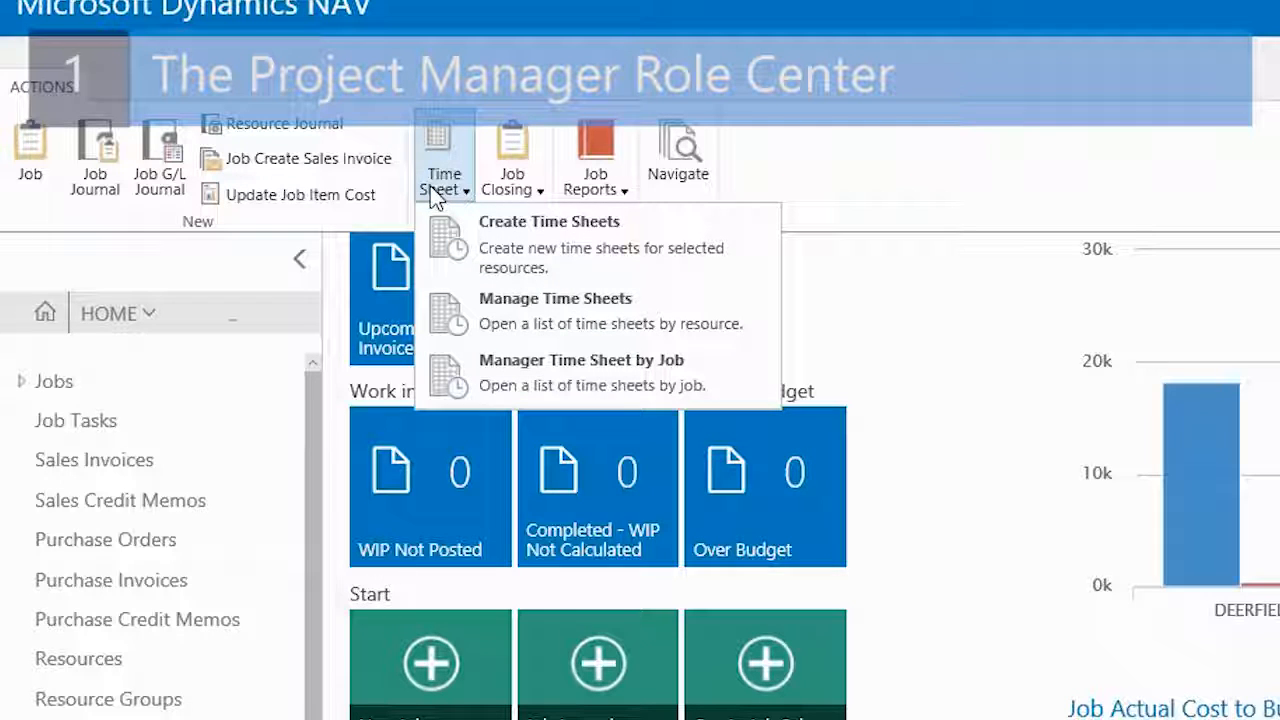
left_click(520, 190)
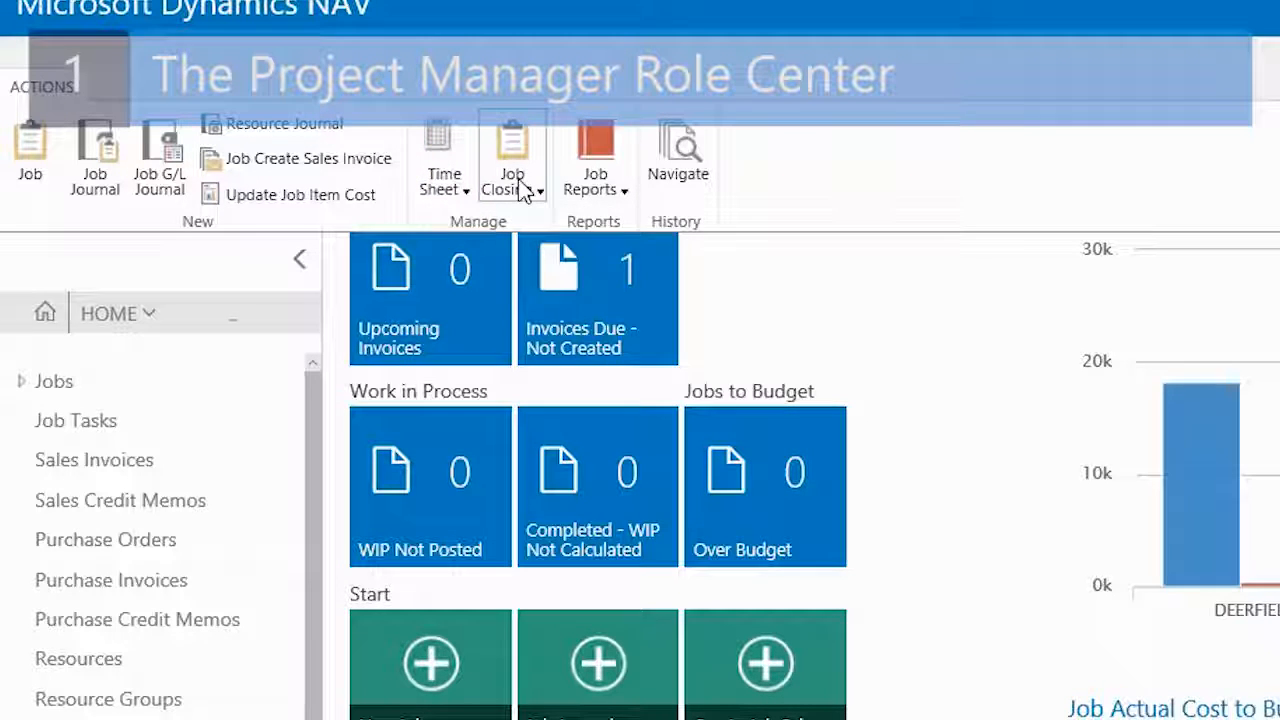
left_click(522, 192)
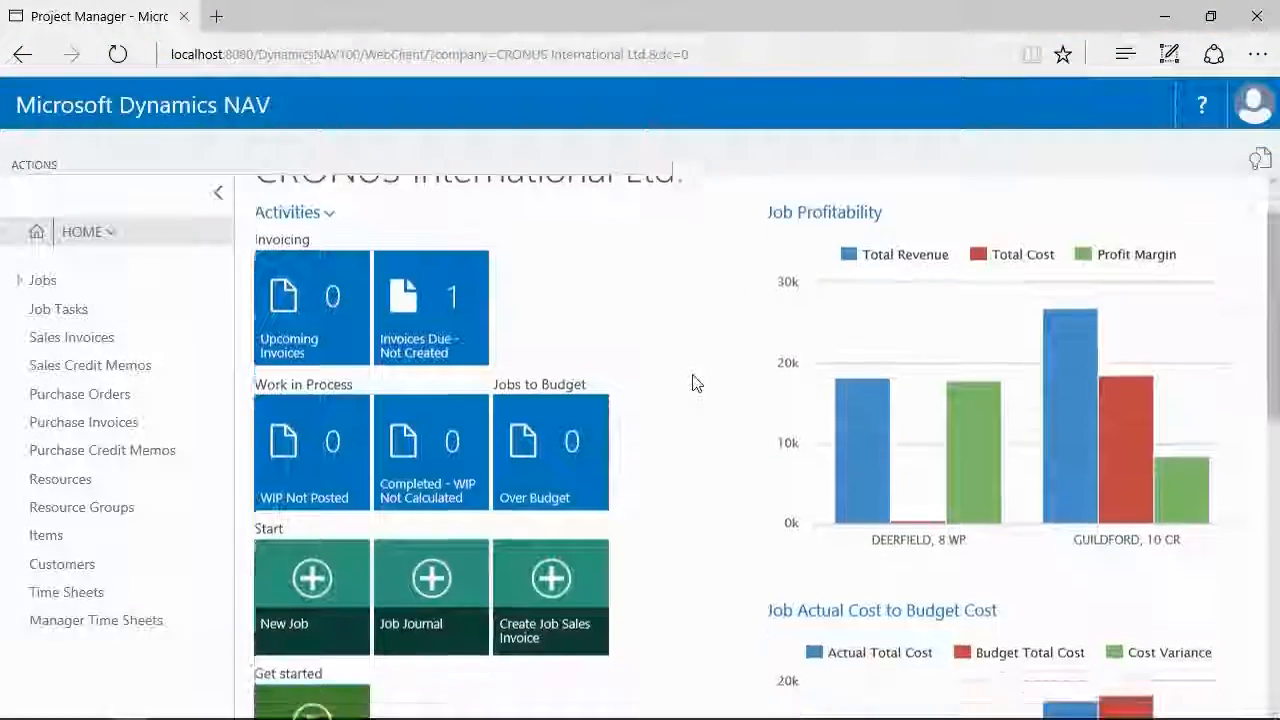
Create a new job from an existing job, described as "Setting up training rooms" and billed to The Cannon Group PLC.
scroll(691, 380, "down", 2)
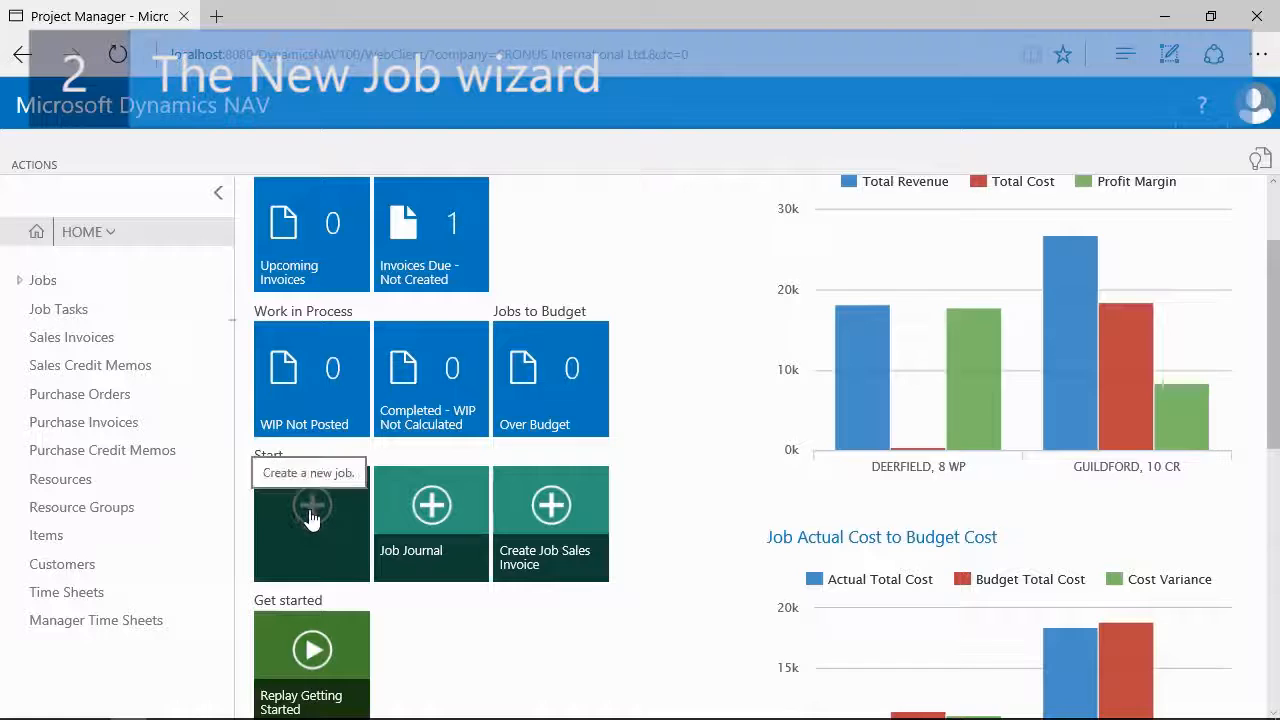
left_click(308, 510)
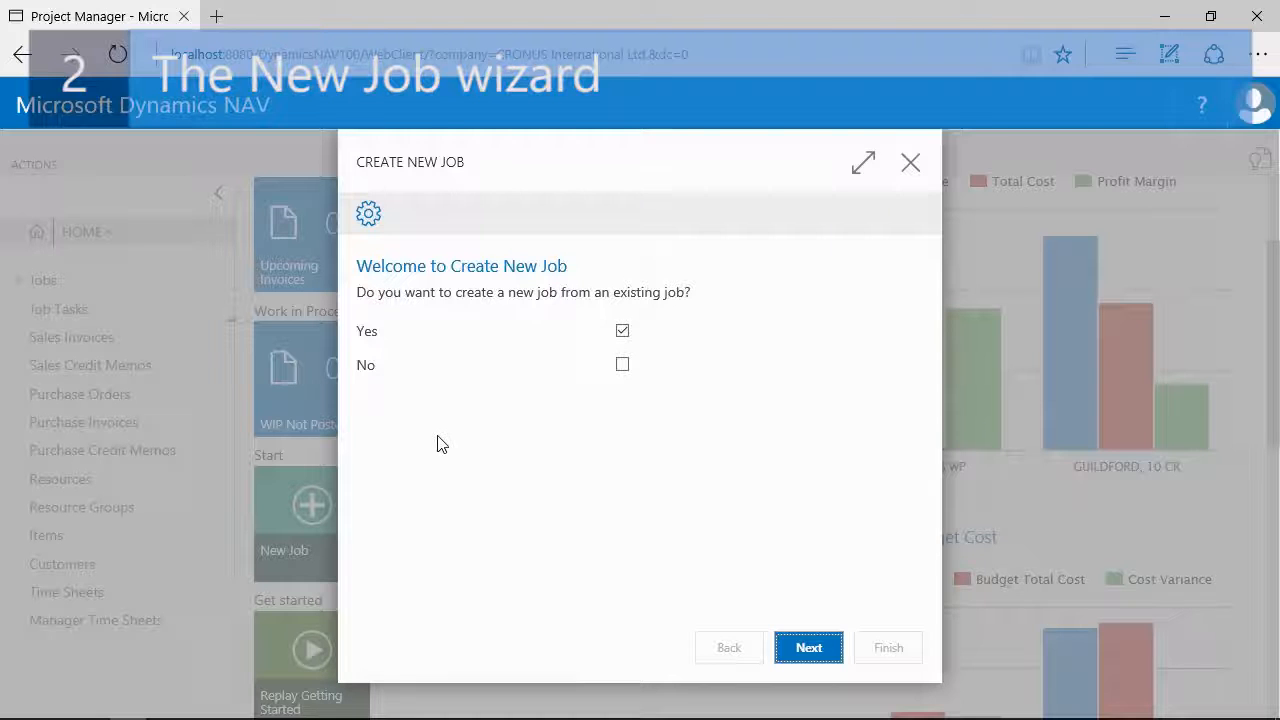
left_click(824, 649)
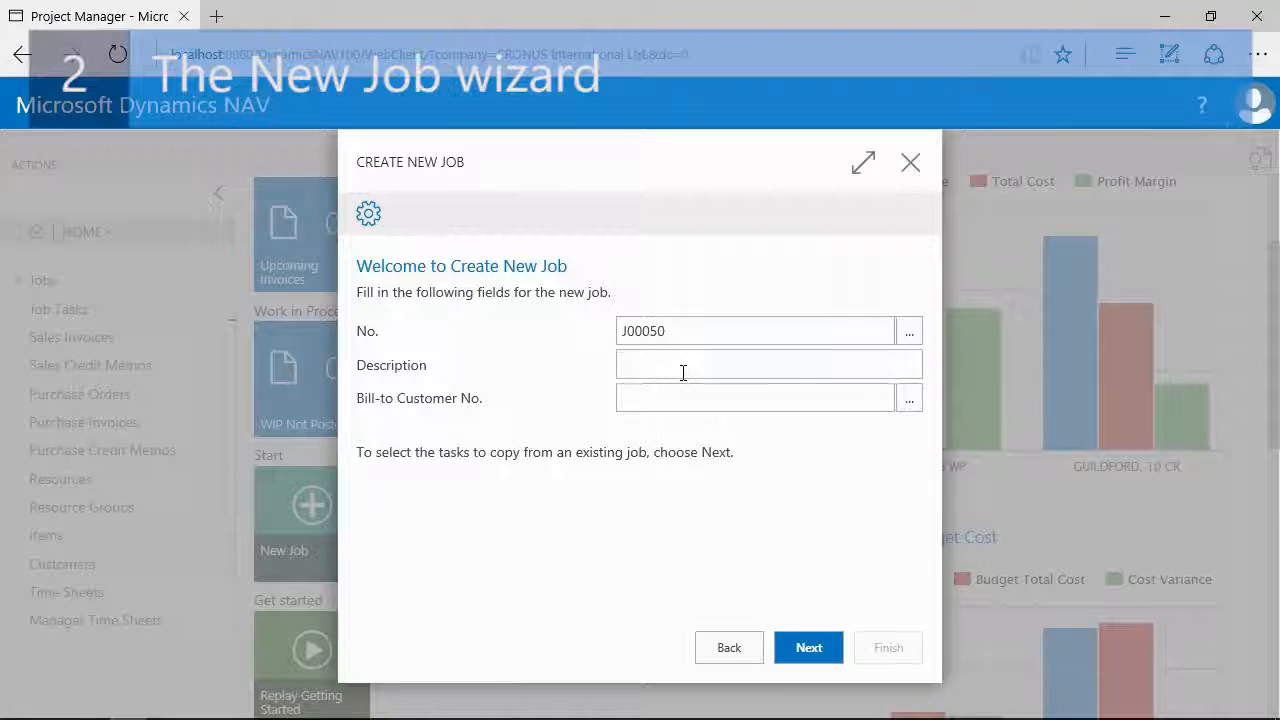
type("Setting up training rooms")
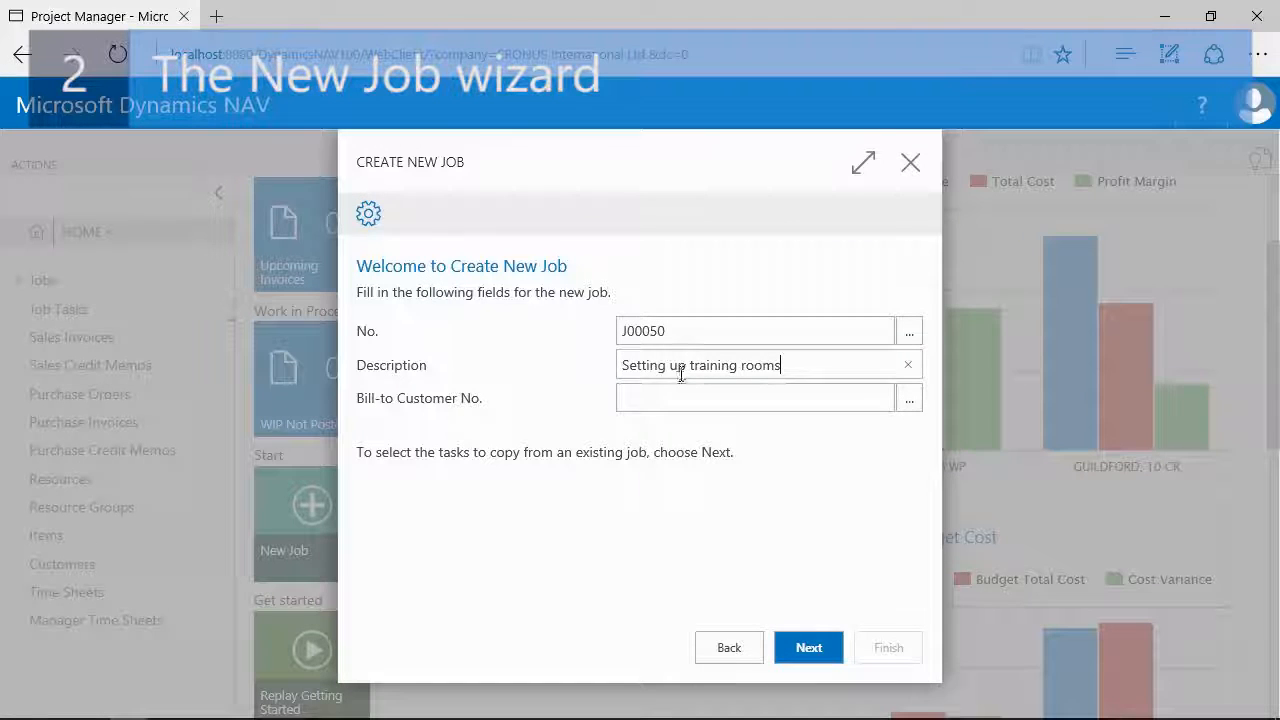
left_click(673, 400)
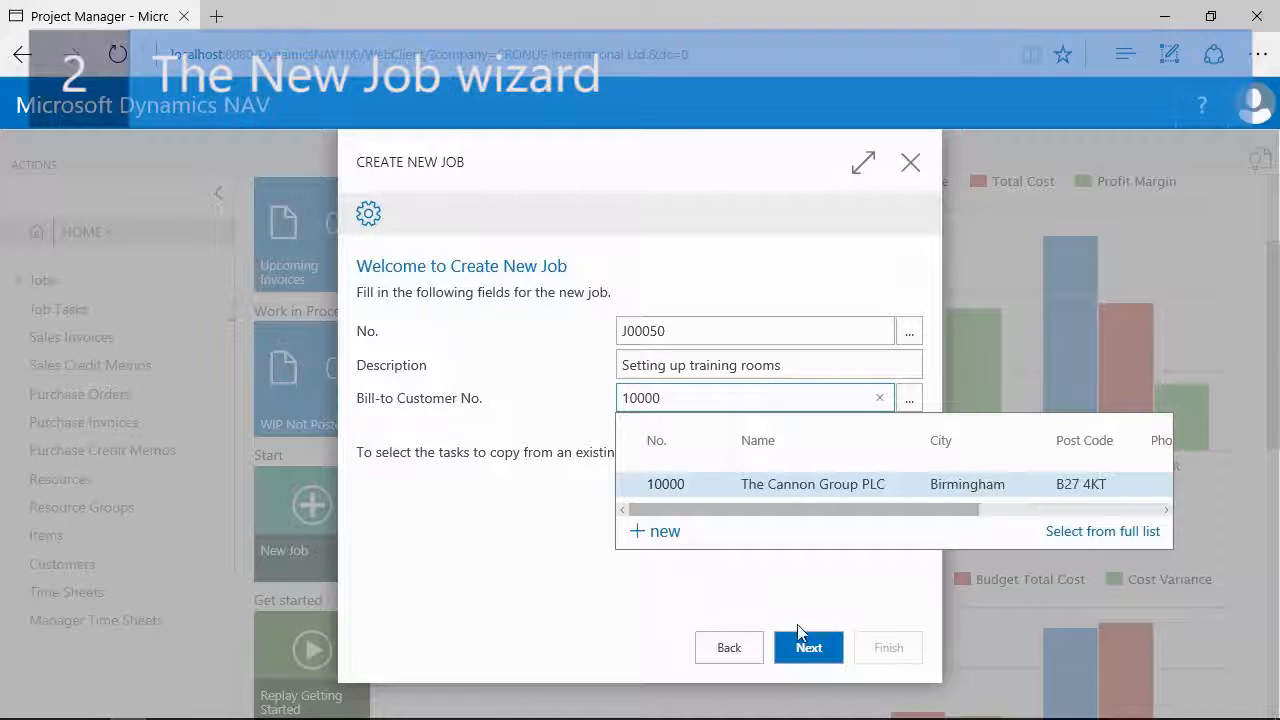
left_click(810, 647)
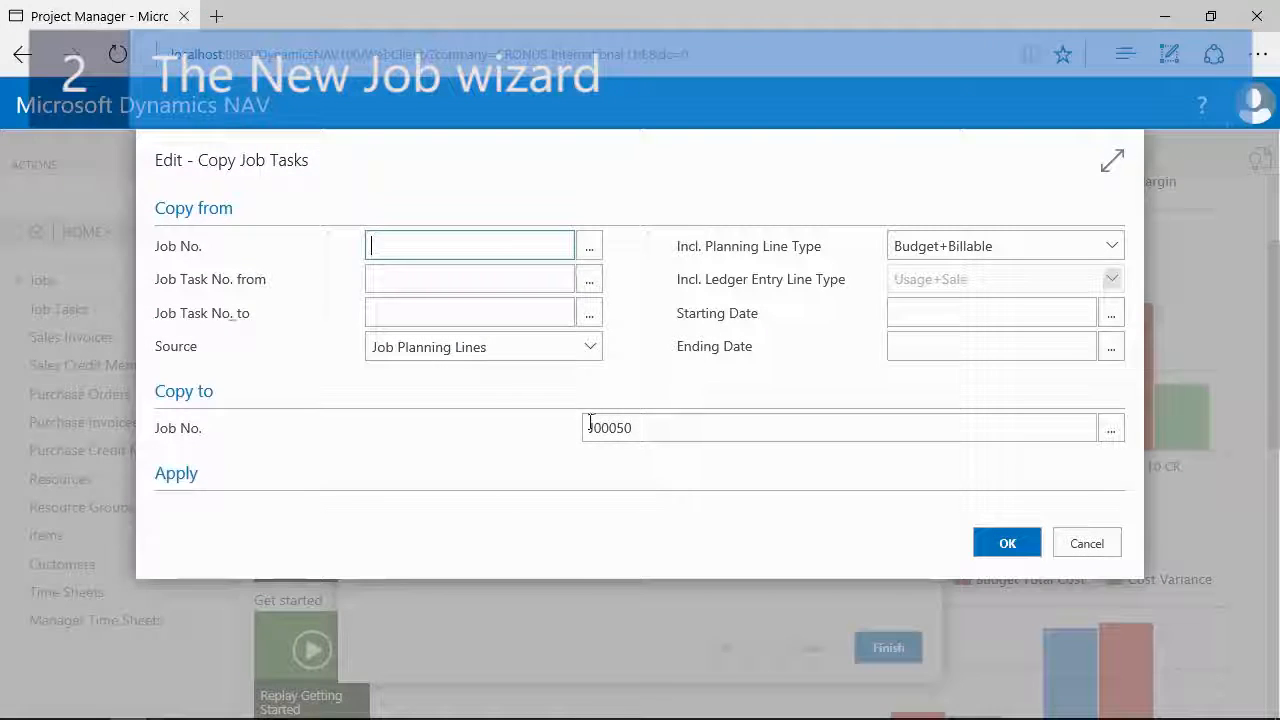
Copy the job tasks from DEERFIELD, 8 WP into the new job, finish the wizard, and close the resulting job card.
left_click(590, 252)
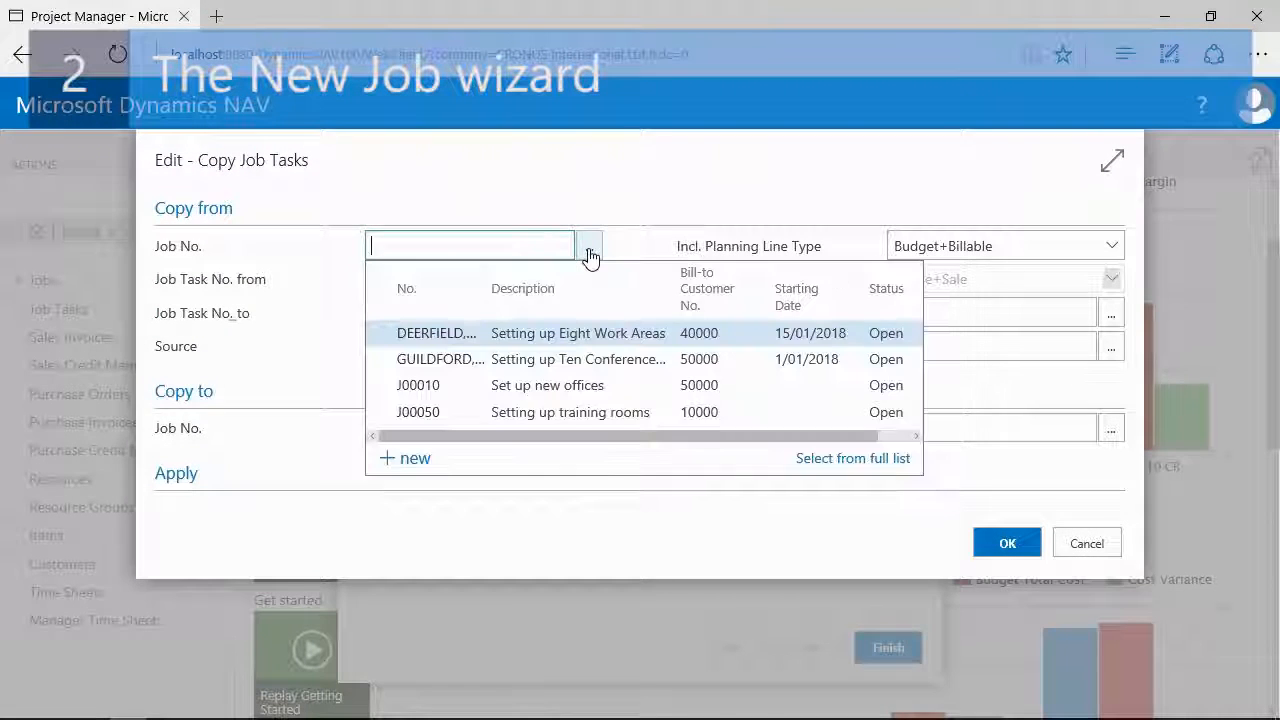
left_click(405, 338)
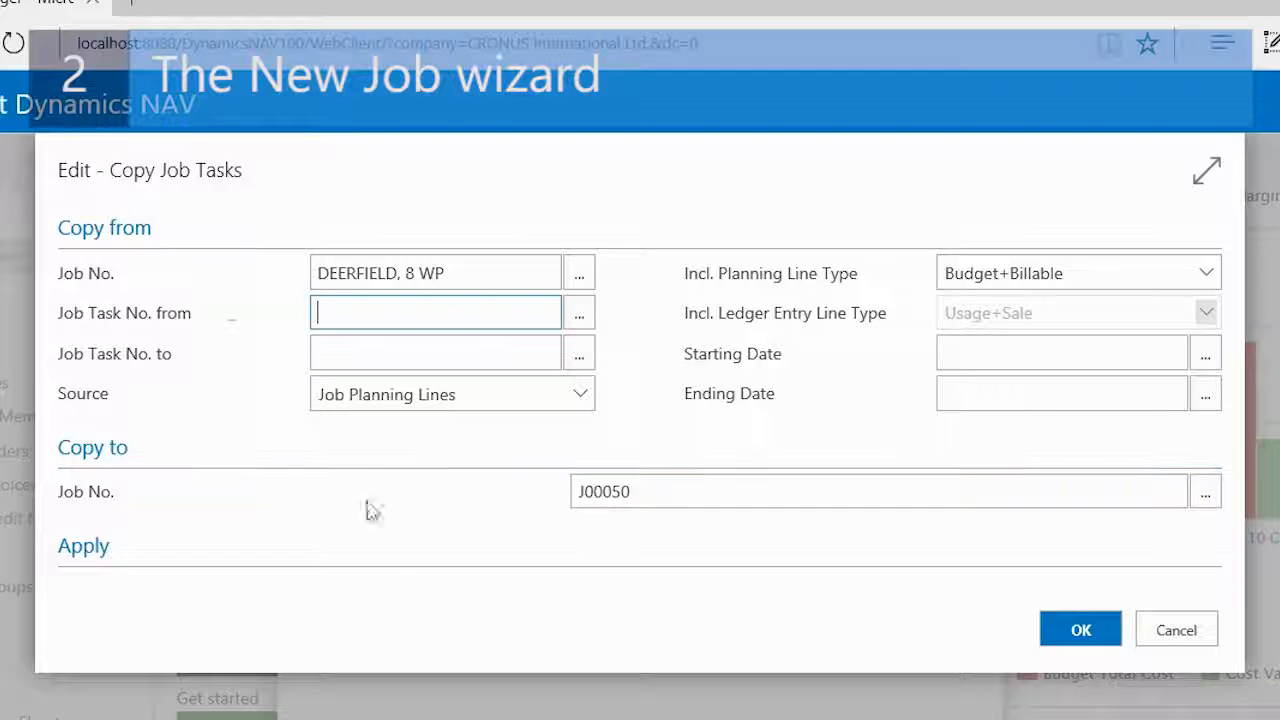
left_click(1072, 627)
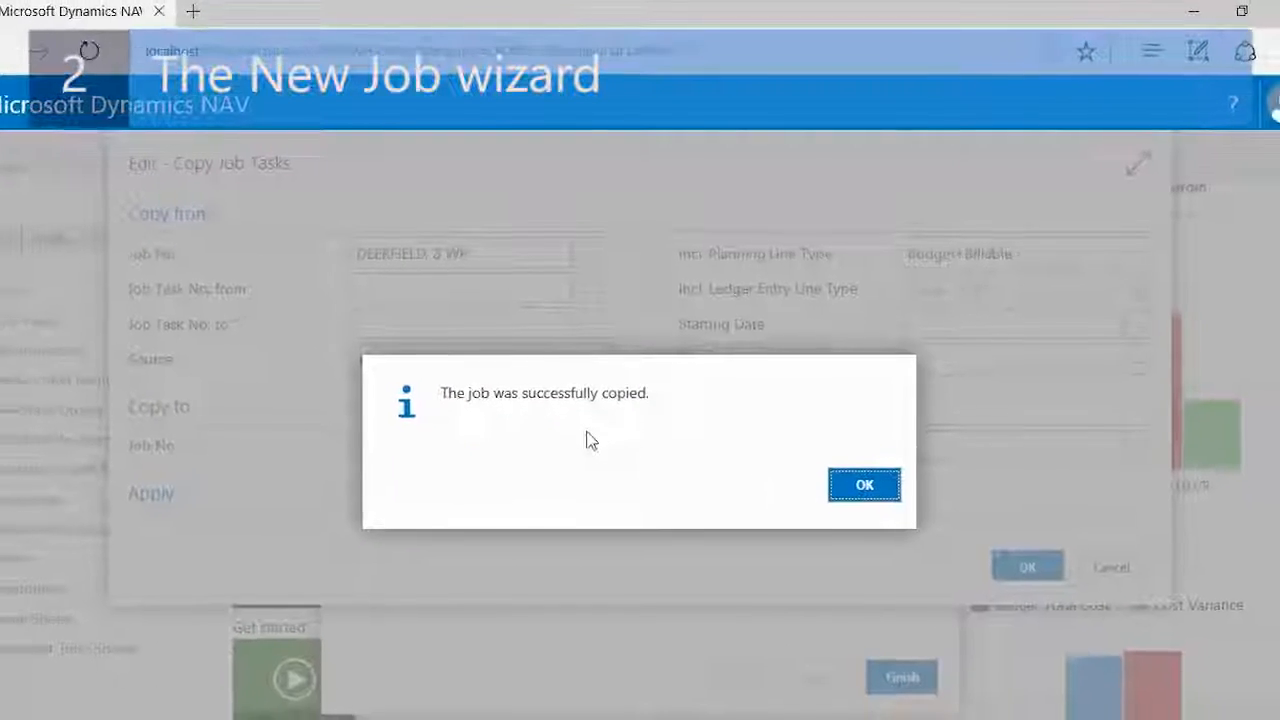
left_click(852, 472)
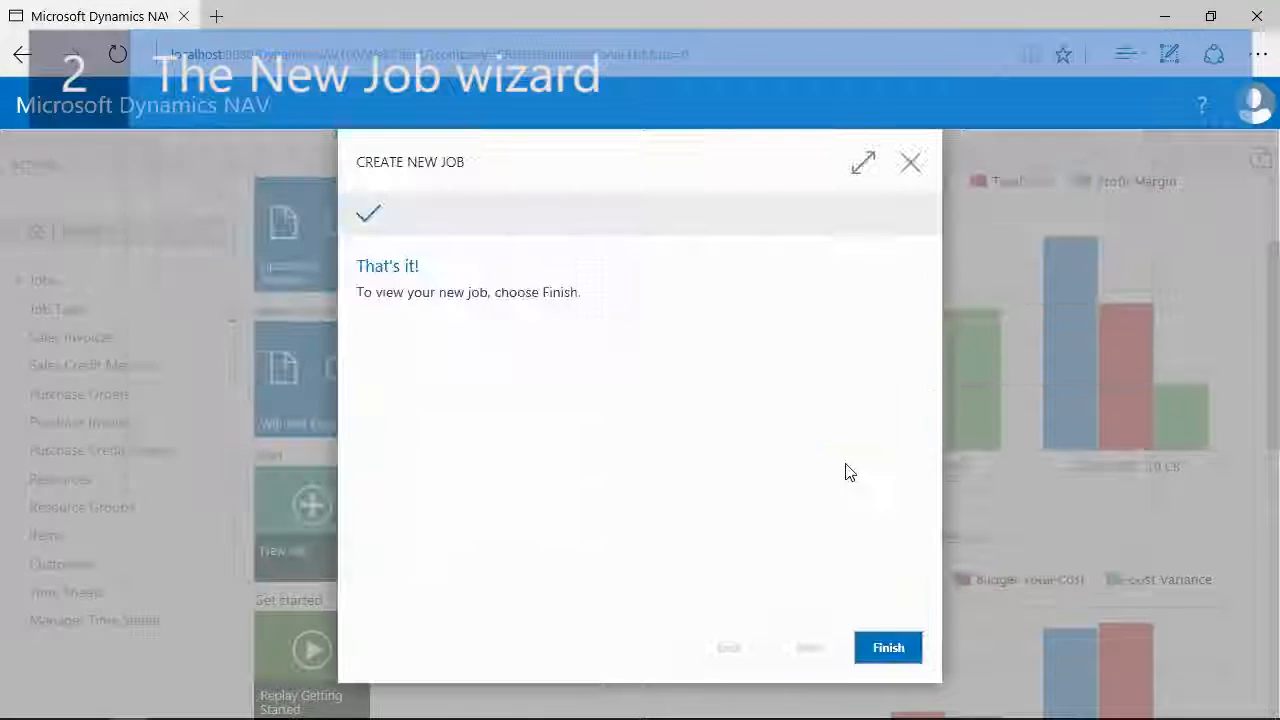
left_click(891, 646)
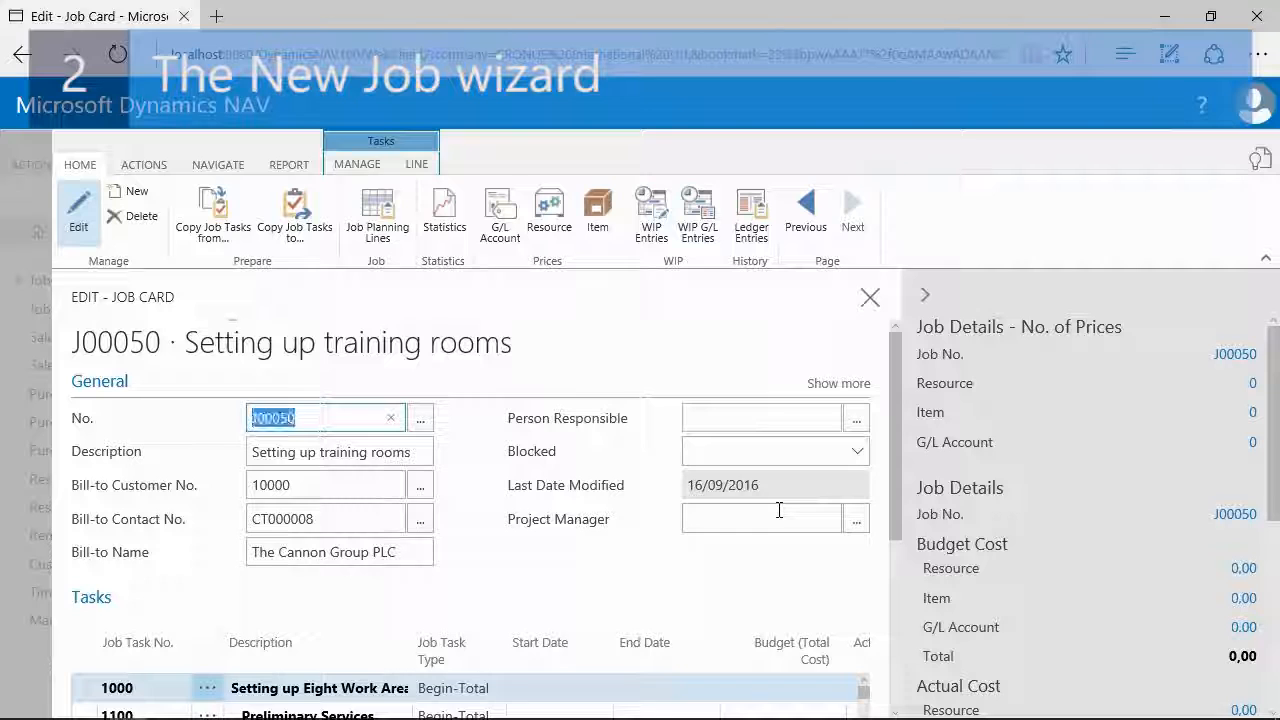
key("Escape")
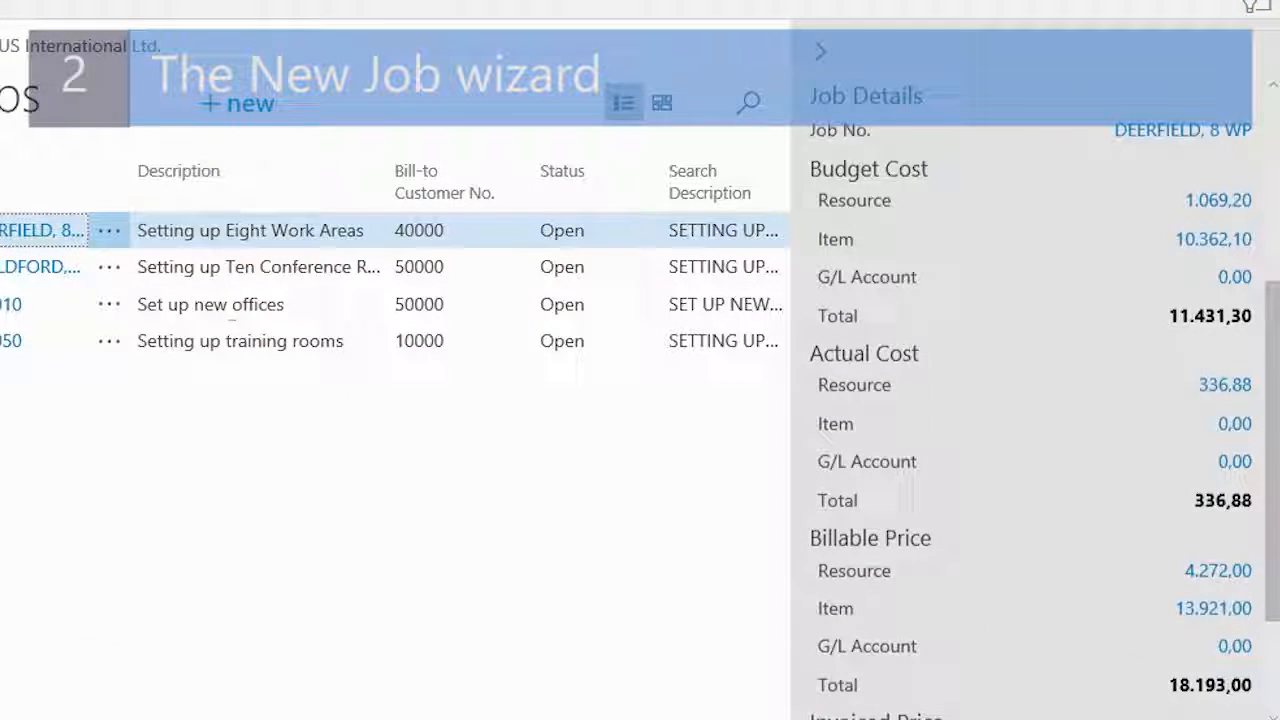
Review the cost and price details of the DEERFIELD, 8 WP job and drill into its budgeted item cost on the job card.
scroll(1030, 400, "down", 1)
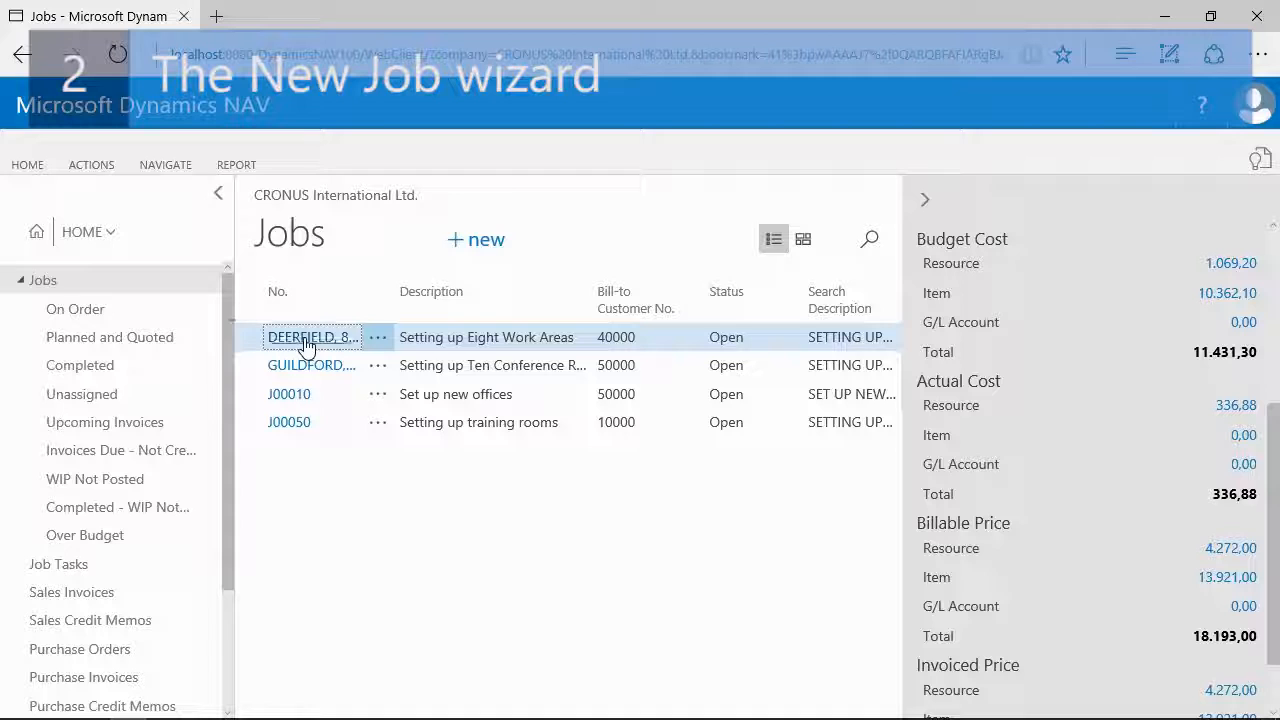
left_click(305, 339)
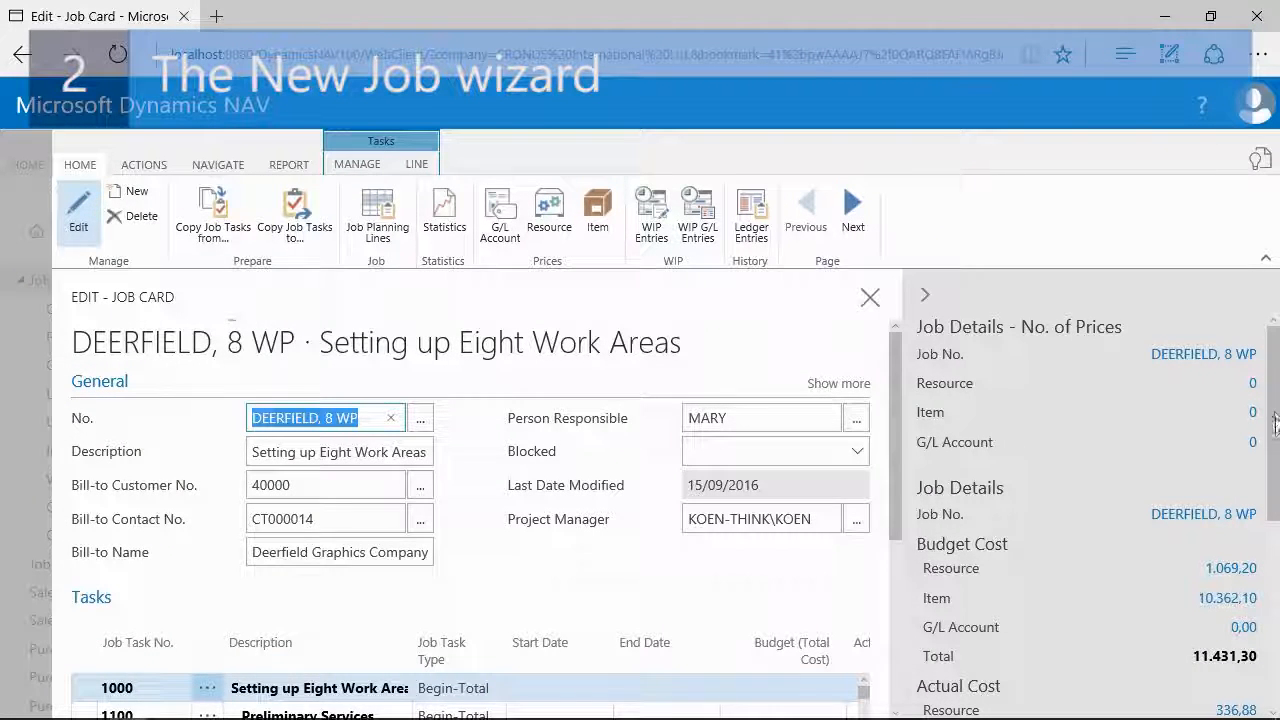
left_click_drag(1276, 408, 1276, 458)
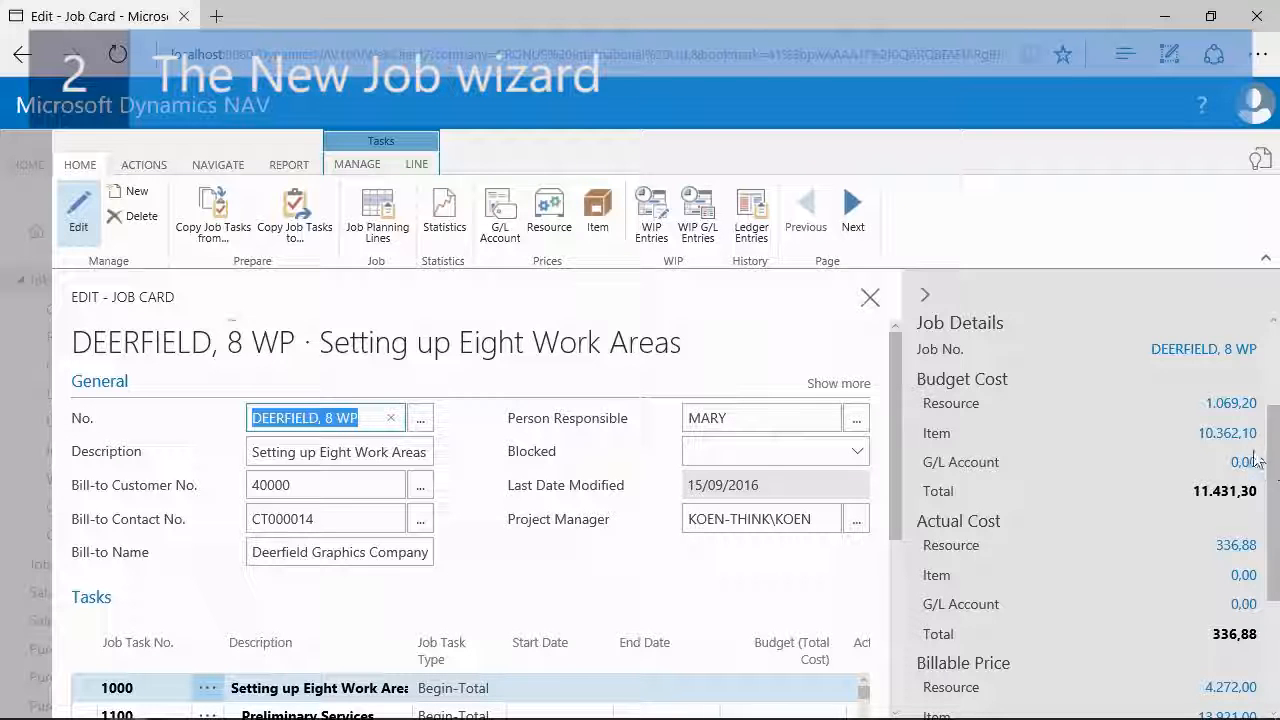
left_click(1213, 438)
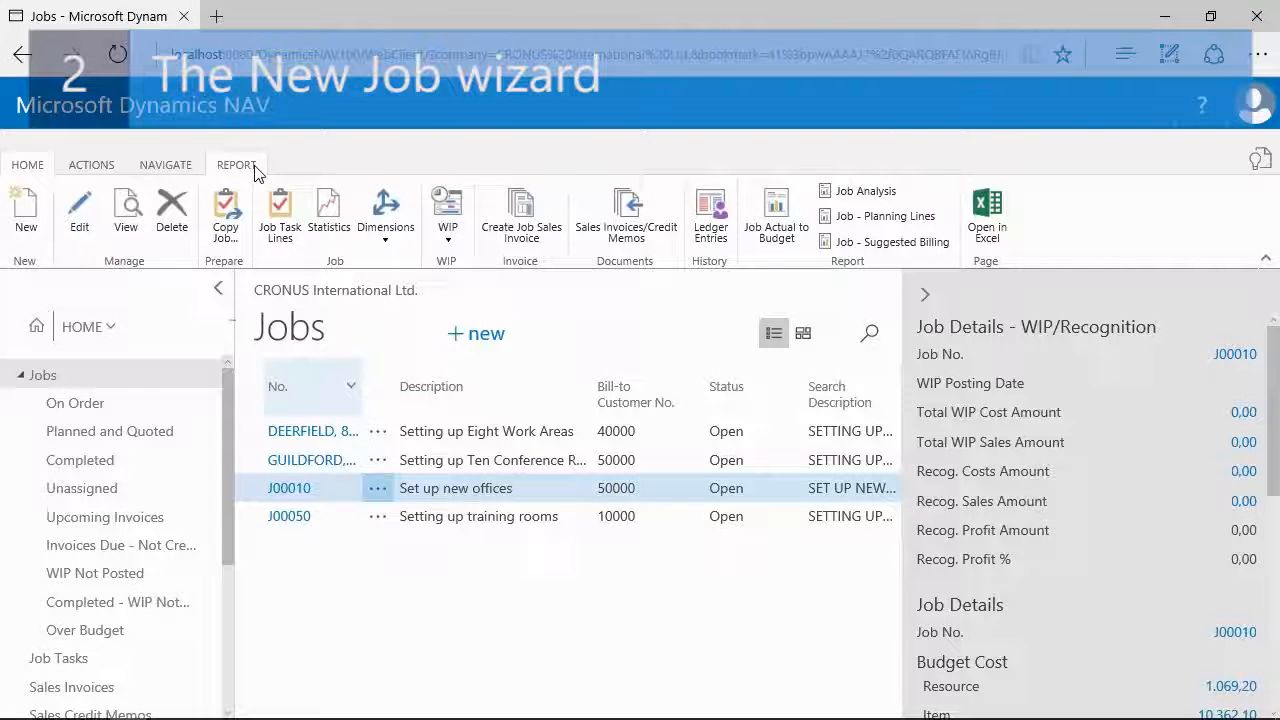
Preview the job quote for job J00010 as a Microsoft Word document and open the generated file.
left_click(250, 167)
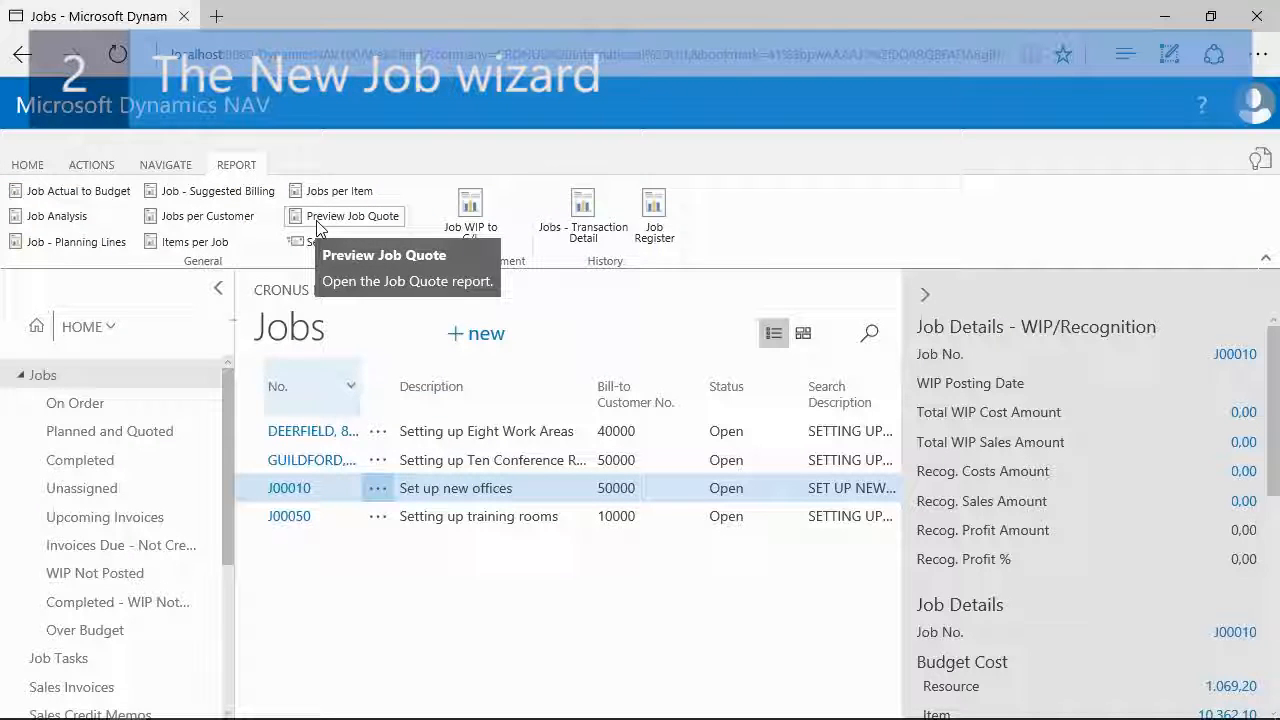
left_click(316, 220)
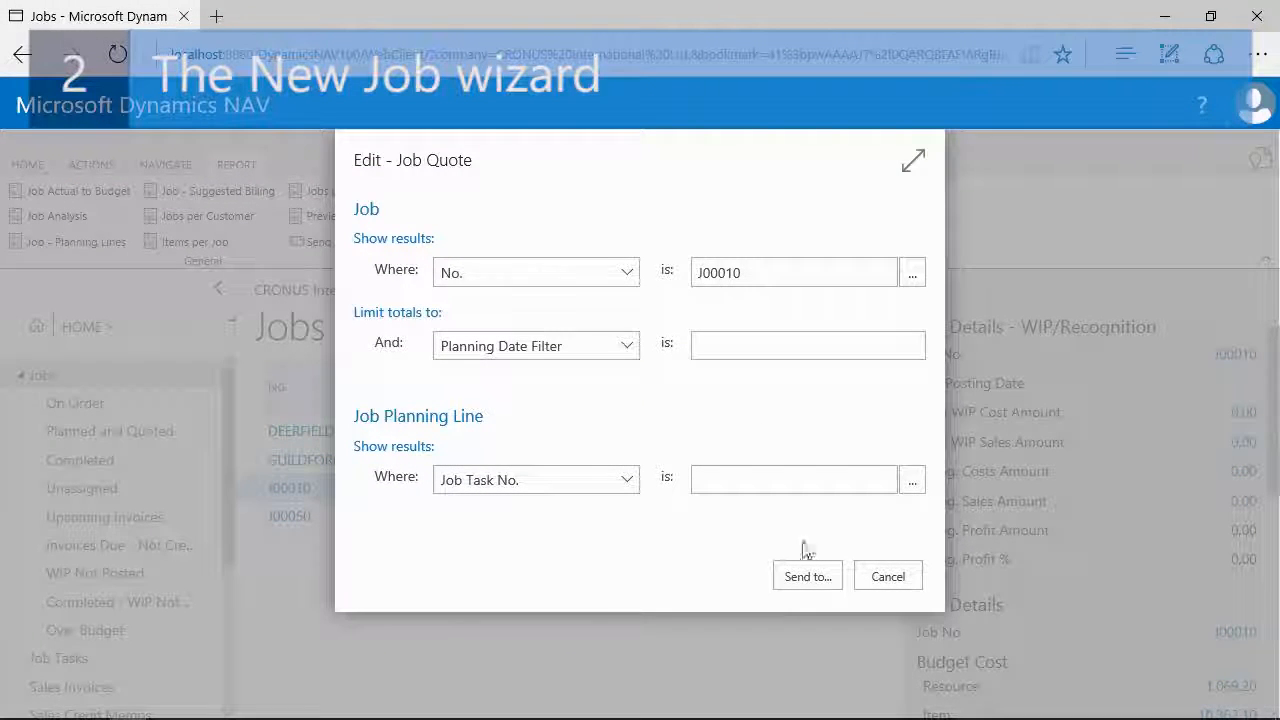
left_click(808, 577)
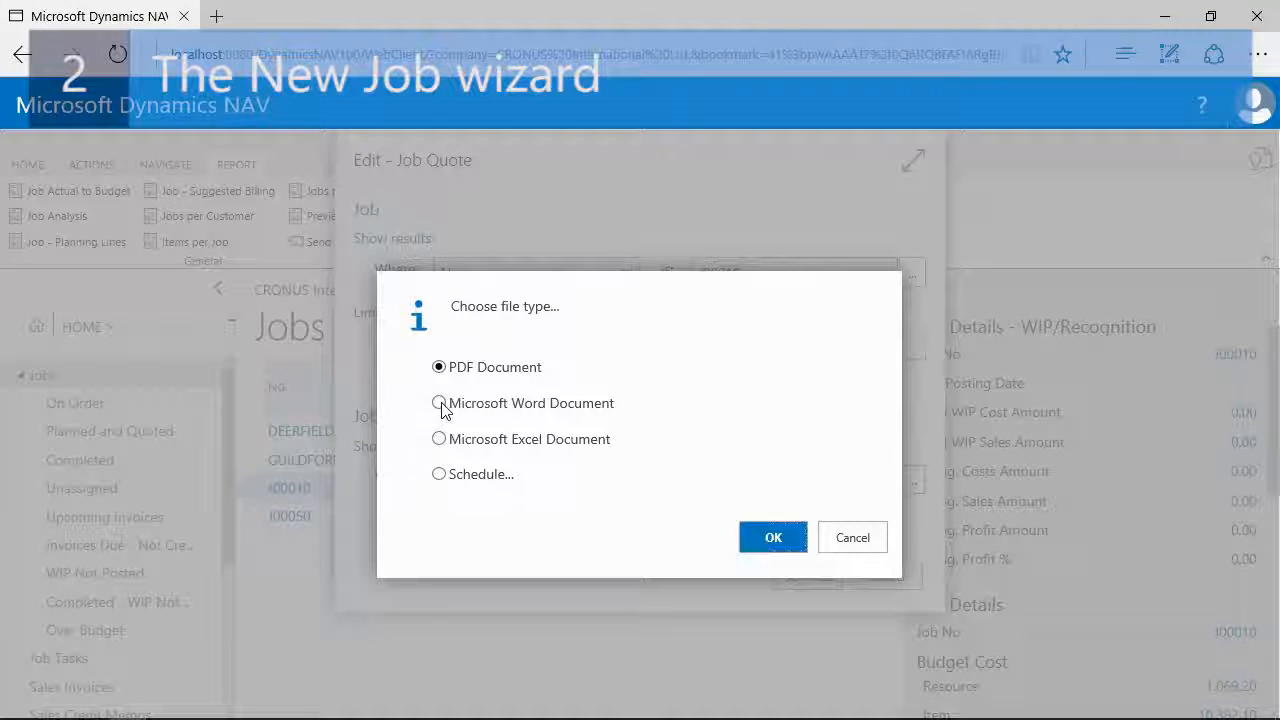
left_click(775, 541)
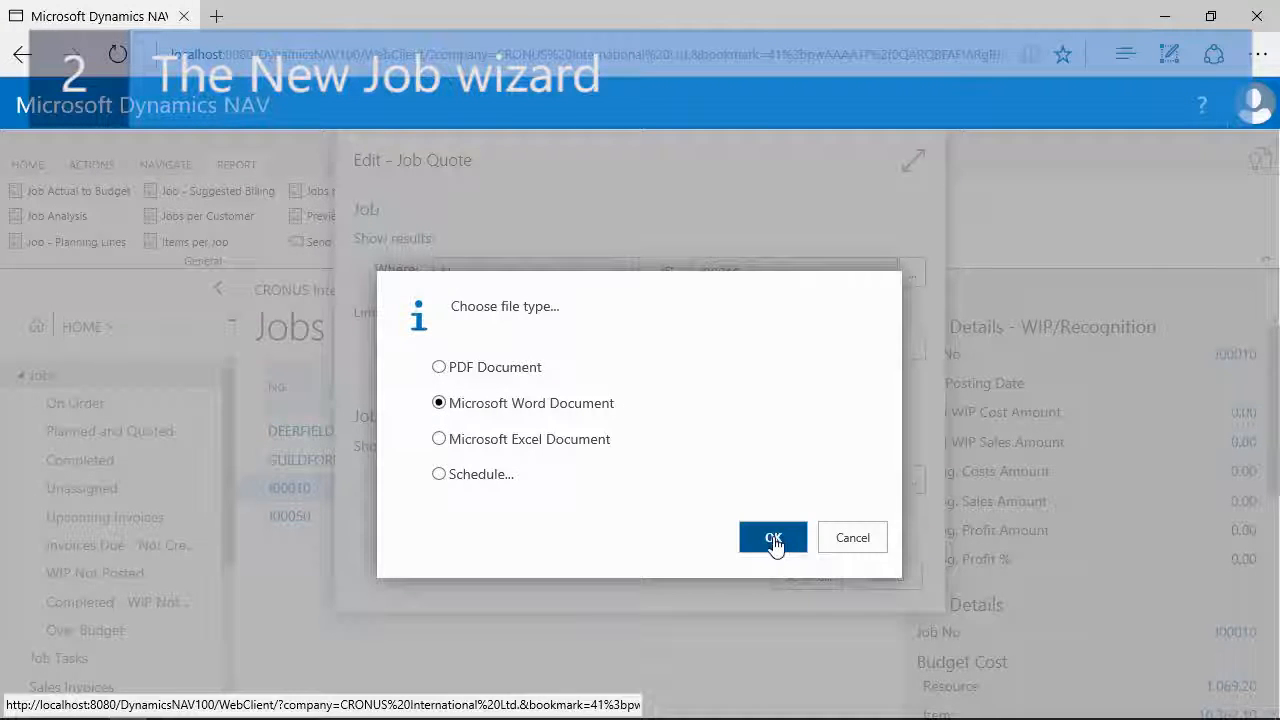
left_click(757, 696)
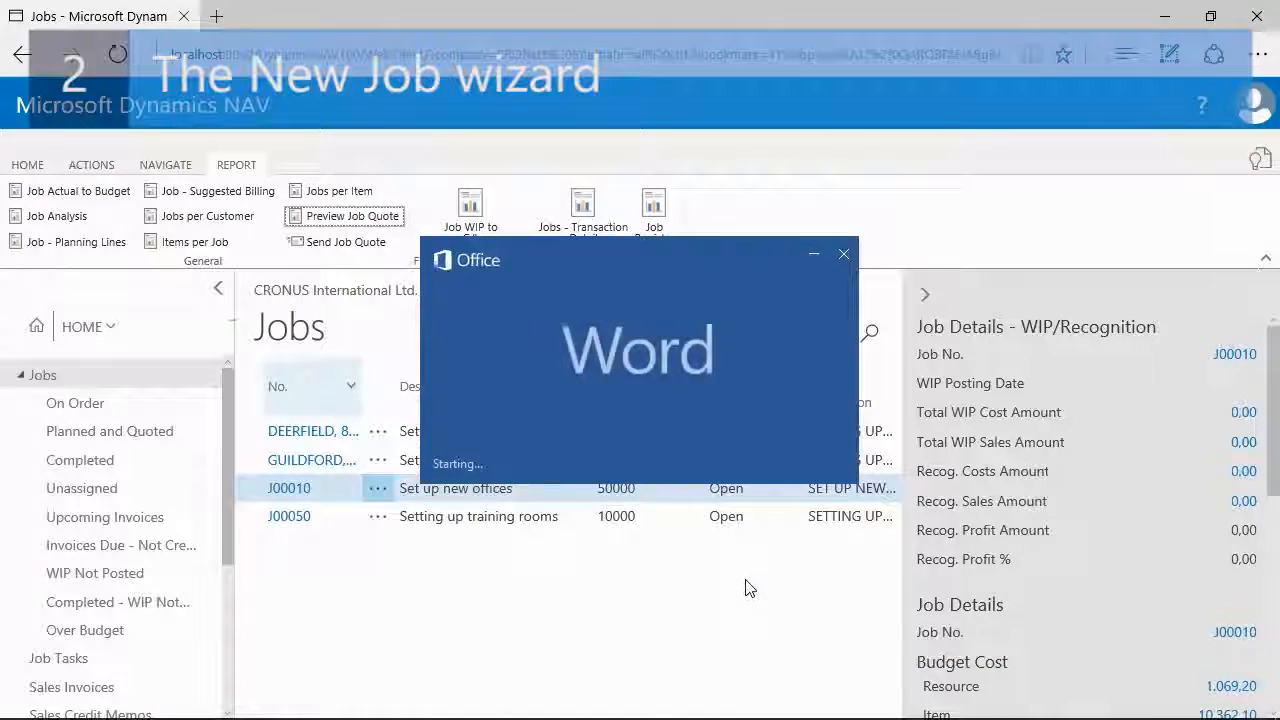
Review the task lines and total costs in the Word job quote, and close the document.
scroll(747, 580, "down", 5)
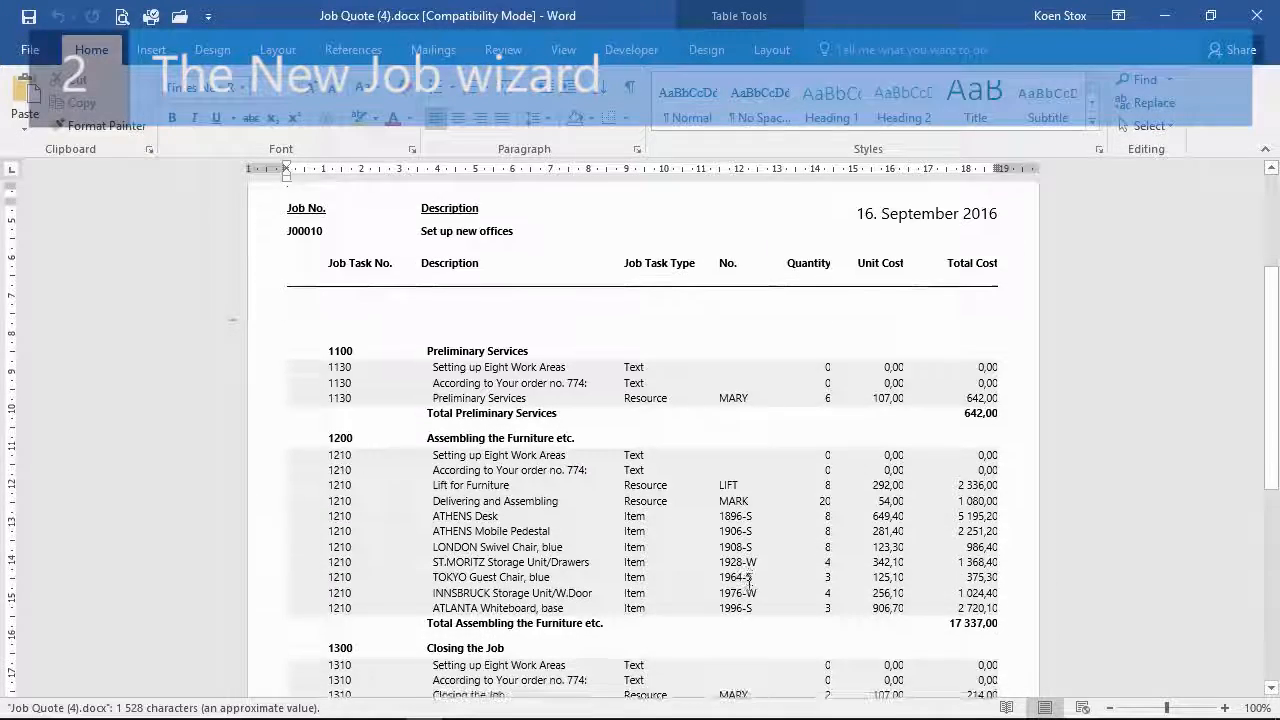
scroll(748, 583, "down", 1)
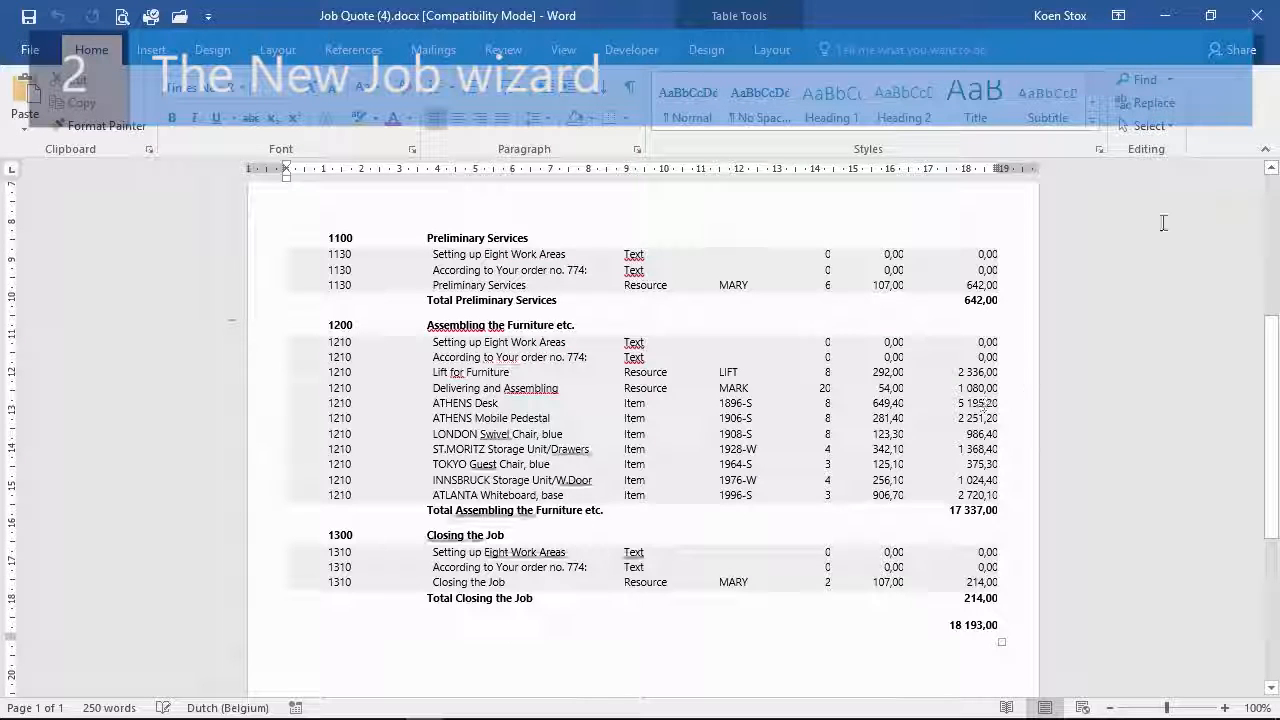
left_click(1257, 16)
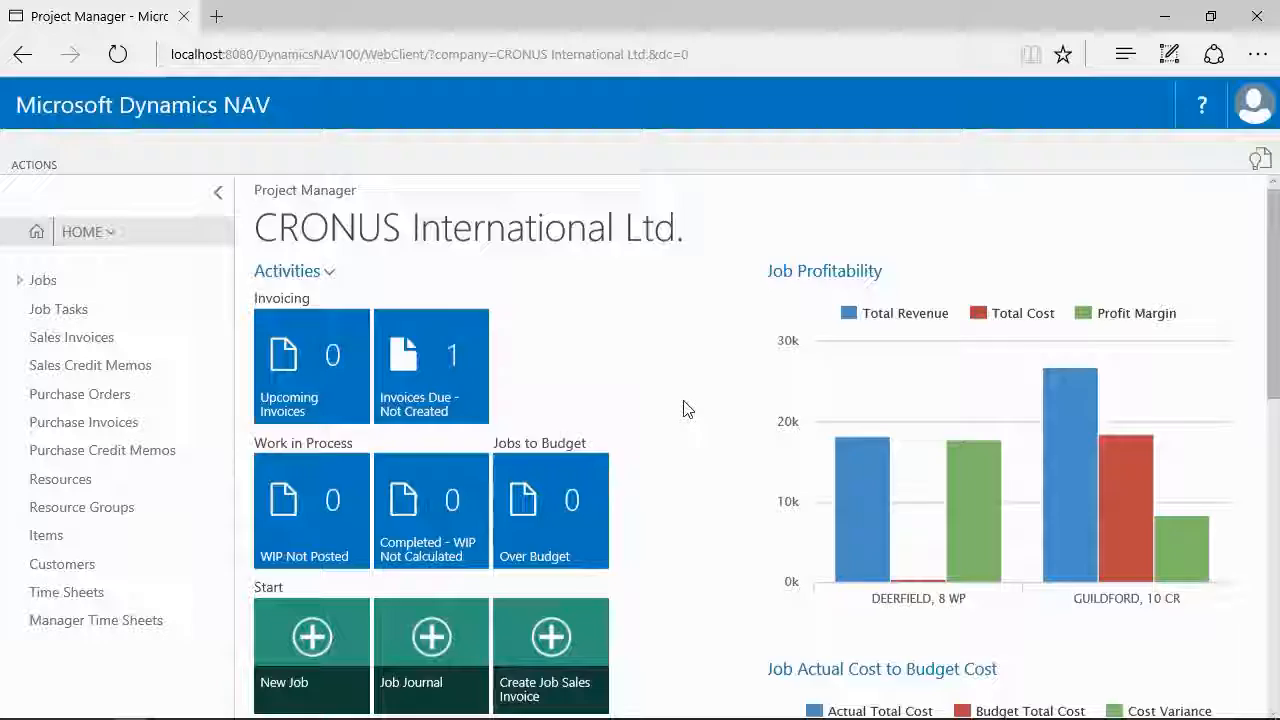
Open the job journal from the Role Center, examine its resource lines and posting action, and return to the Role Center.
scroll(683, 409, "down", 3)
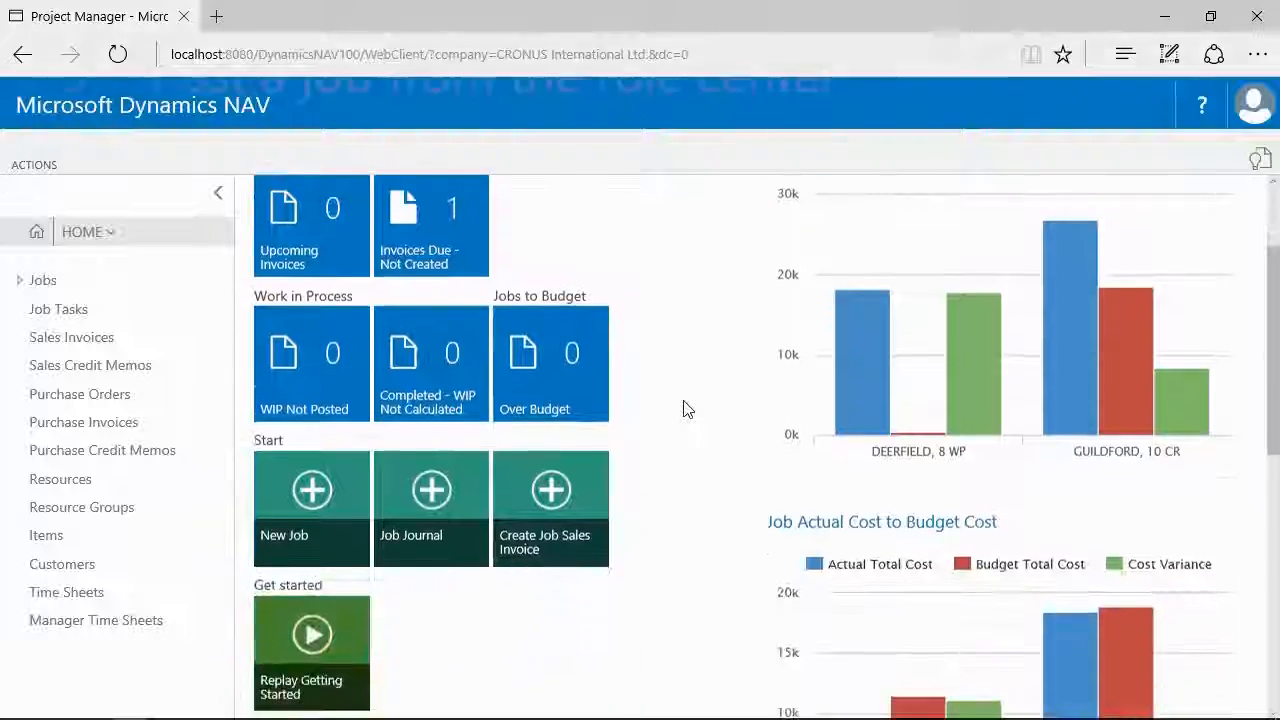
left_click(430, 507)
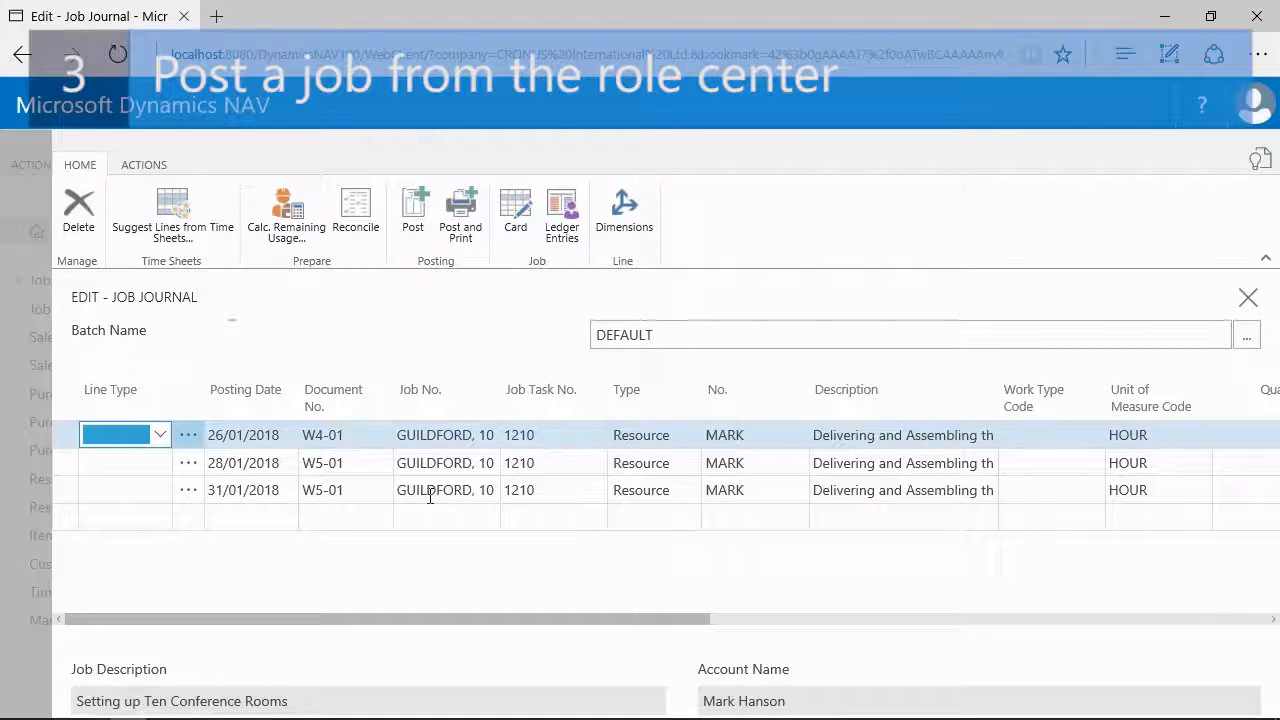
left_click(403, 210)
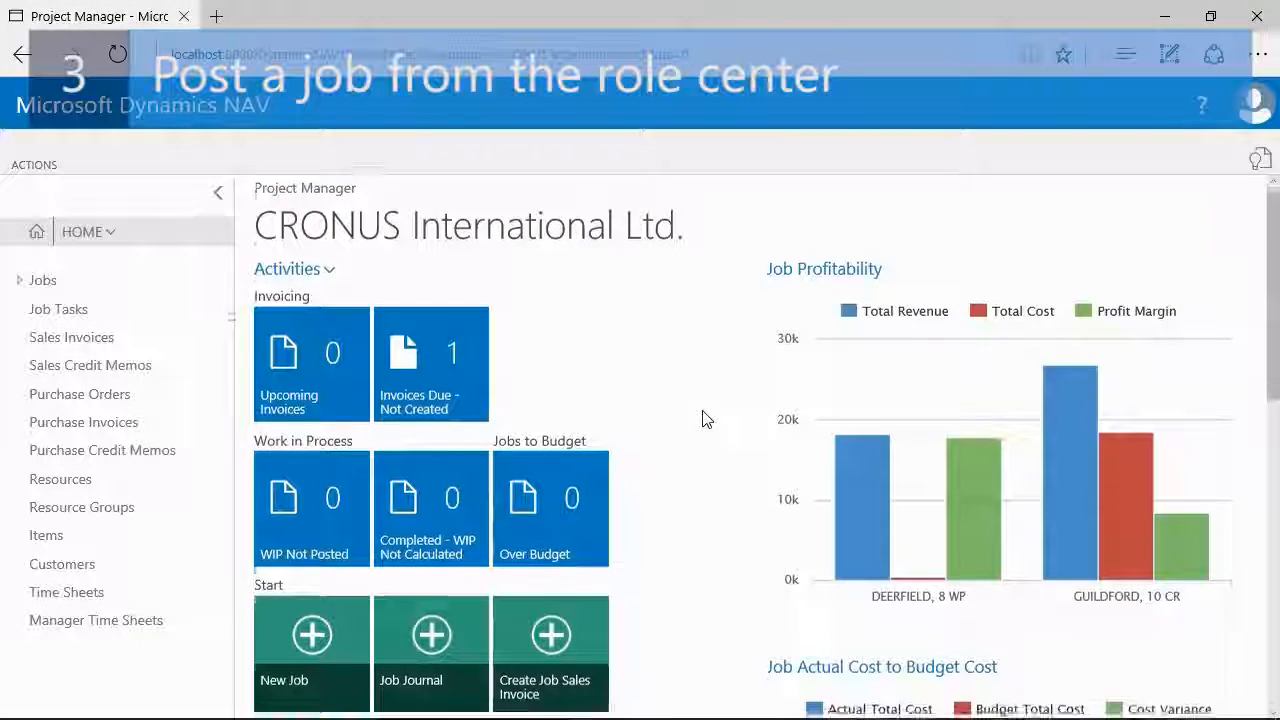
Create a sales invoice for job J00010 from the Role Center with posting date 25/01/2018, invoicing per job.
scroll(700, 420, "down", 1)
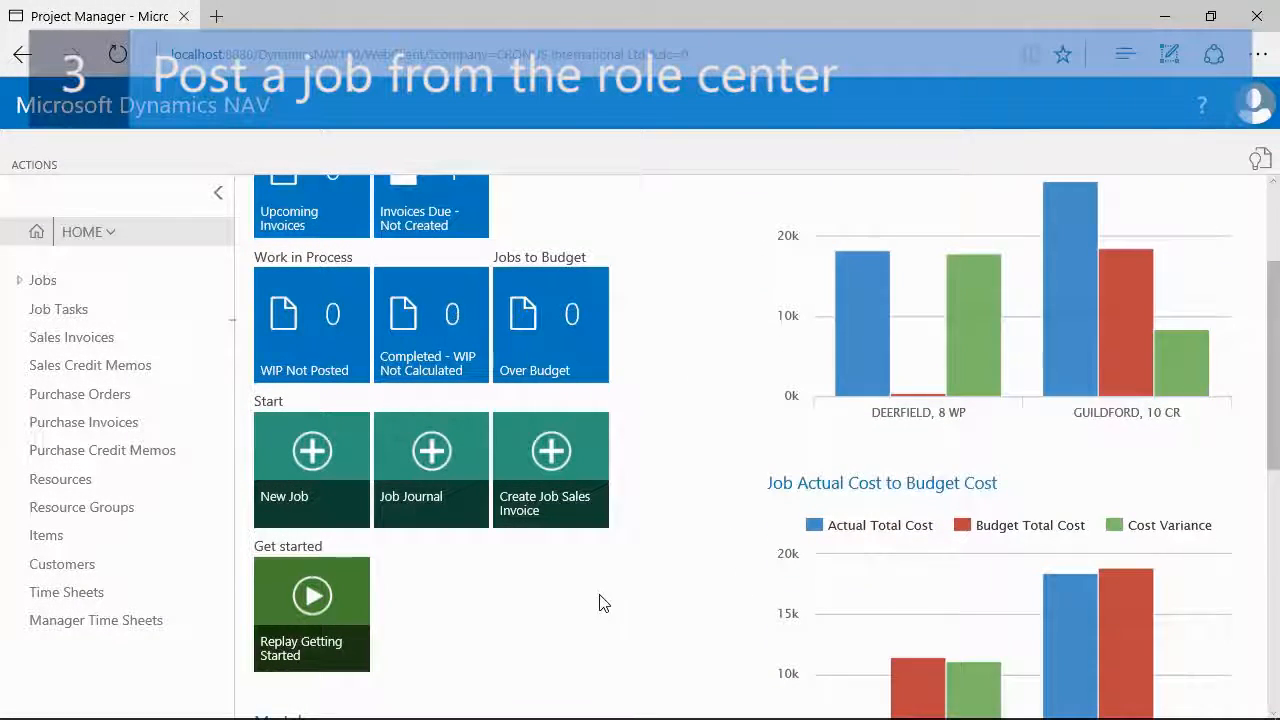
left_click(562, 499)
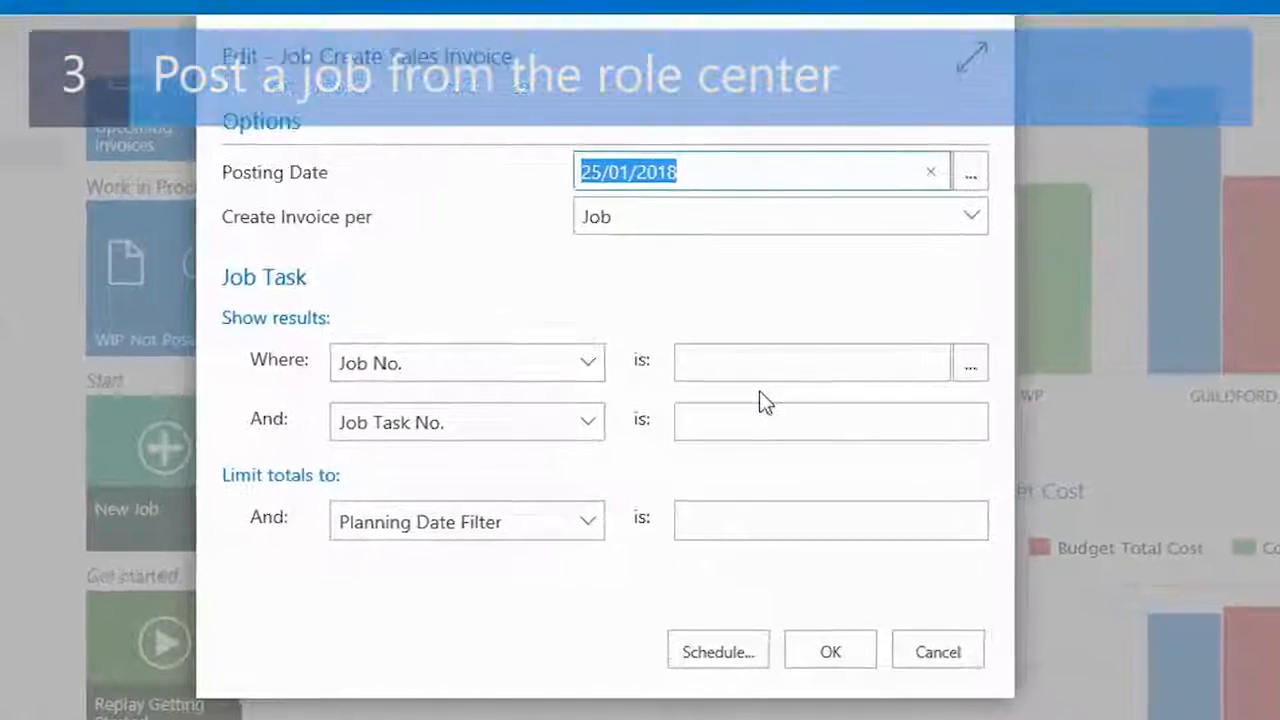
left_click(981, 362)
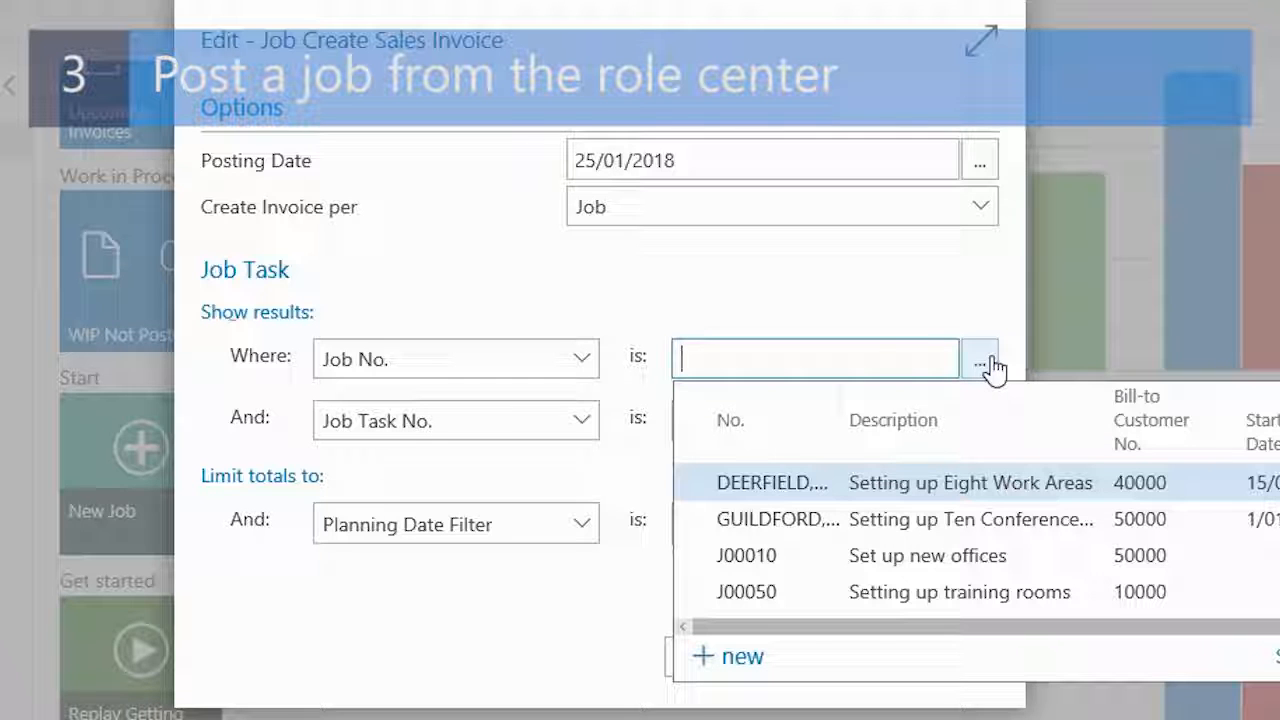
left_click(731, 563)
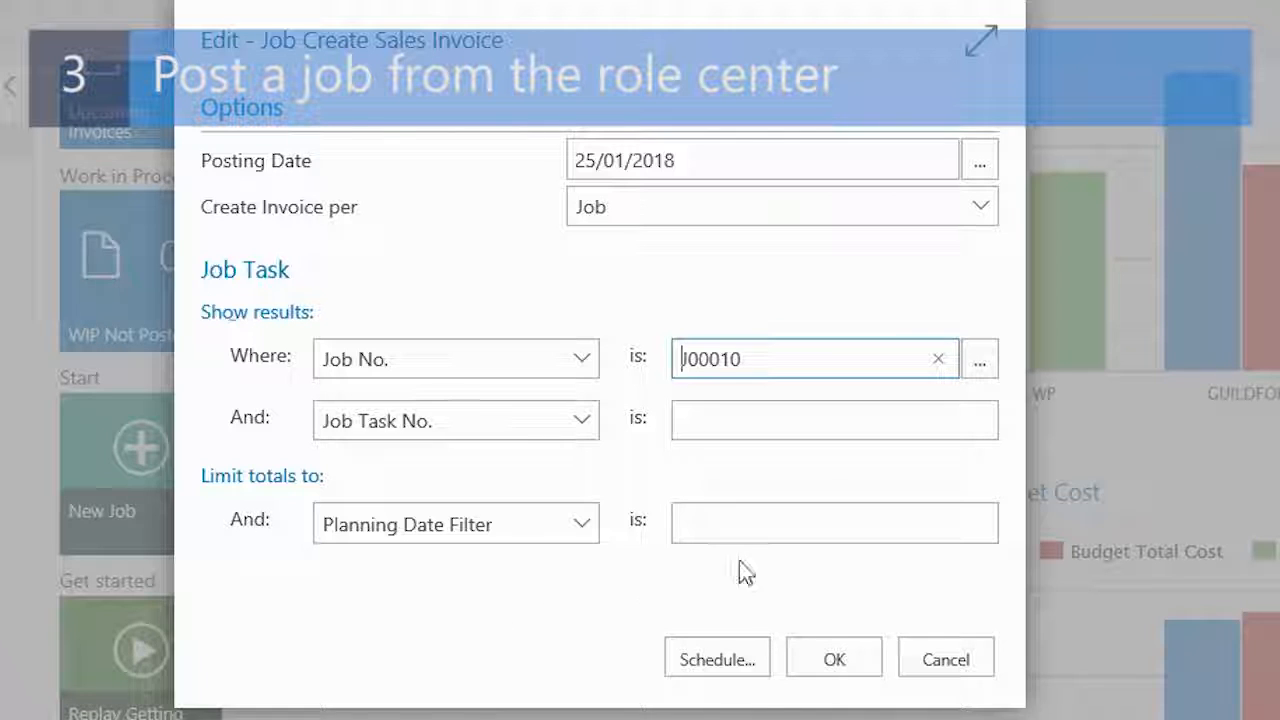
left_click(829, 662)
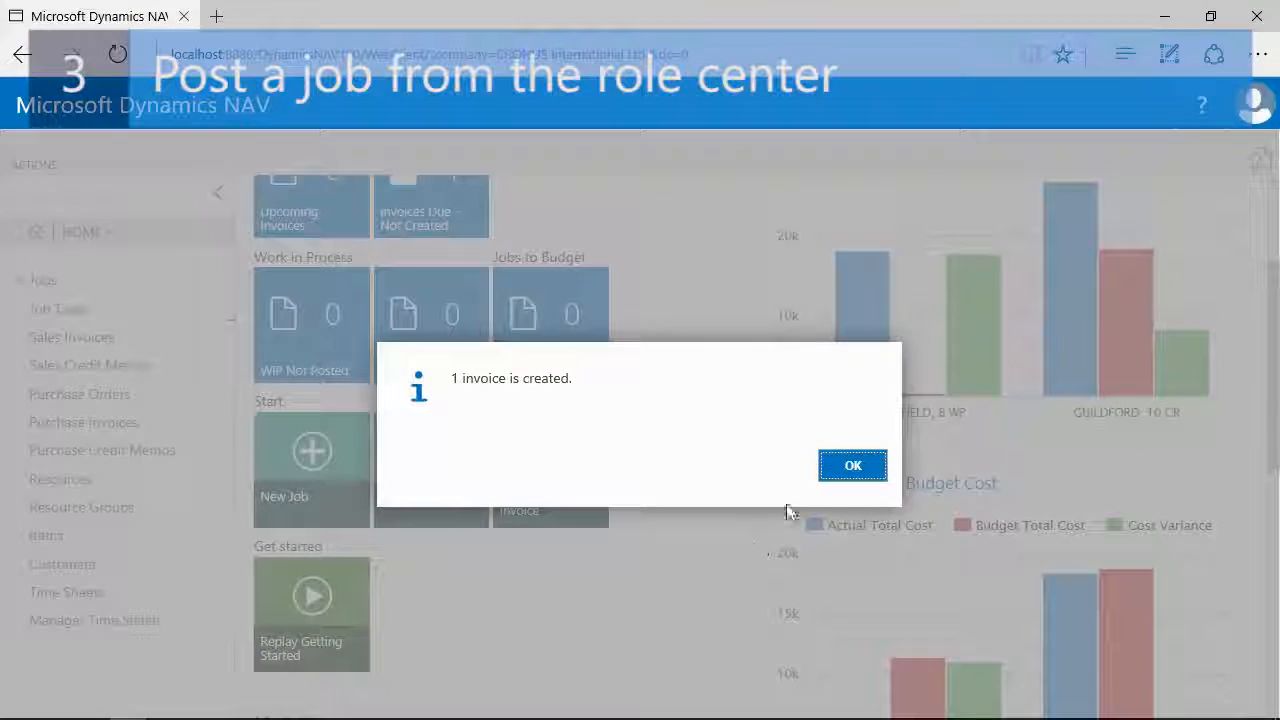
left_click(861, 466)
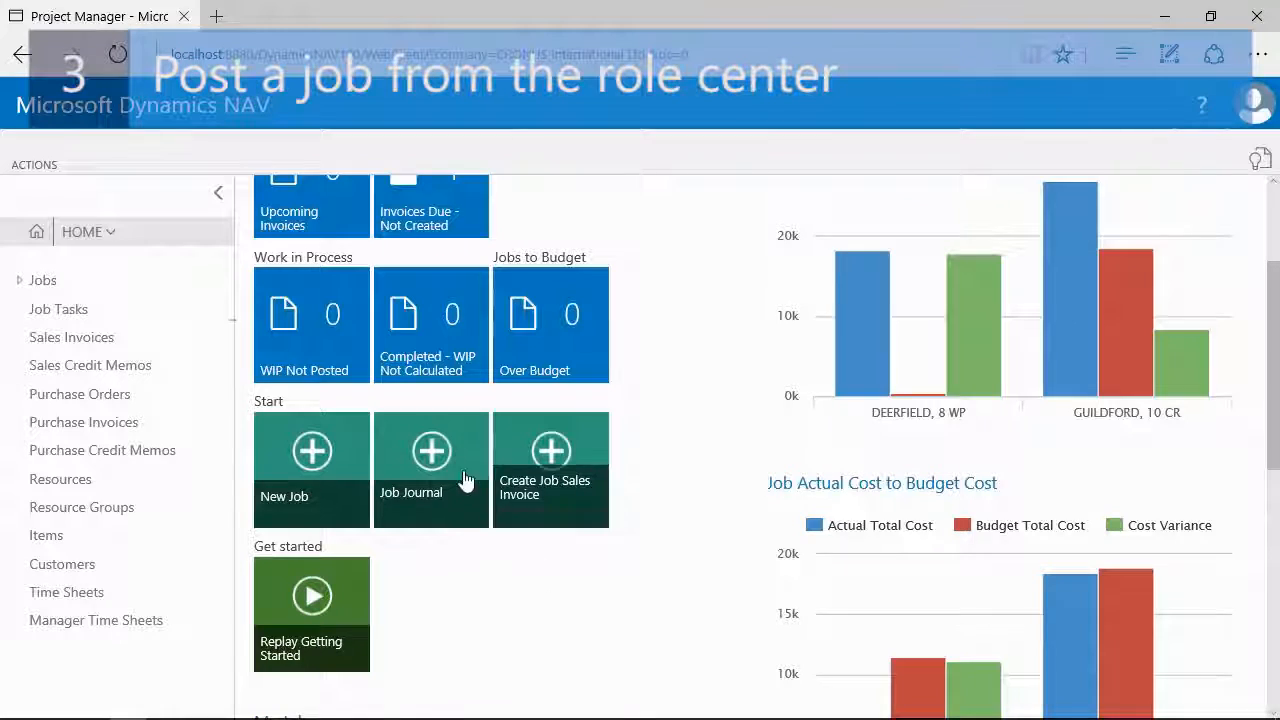
Open the Guildford Water Department sales invoice for job J00010, review its lines, and post it.
left_click(72, 341)
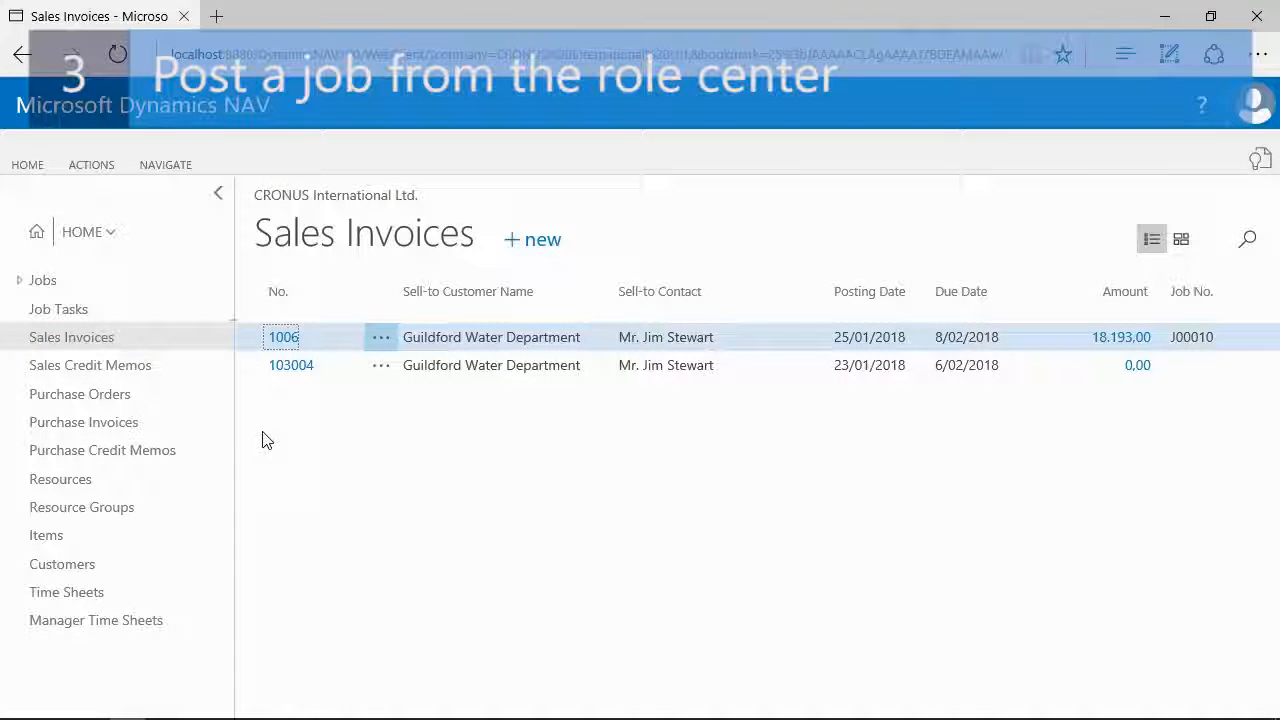
left_click(281, 340)
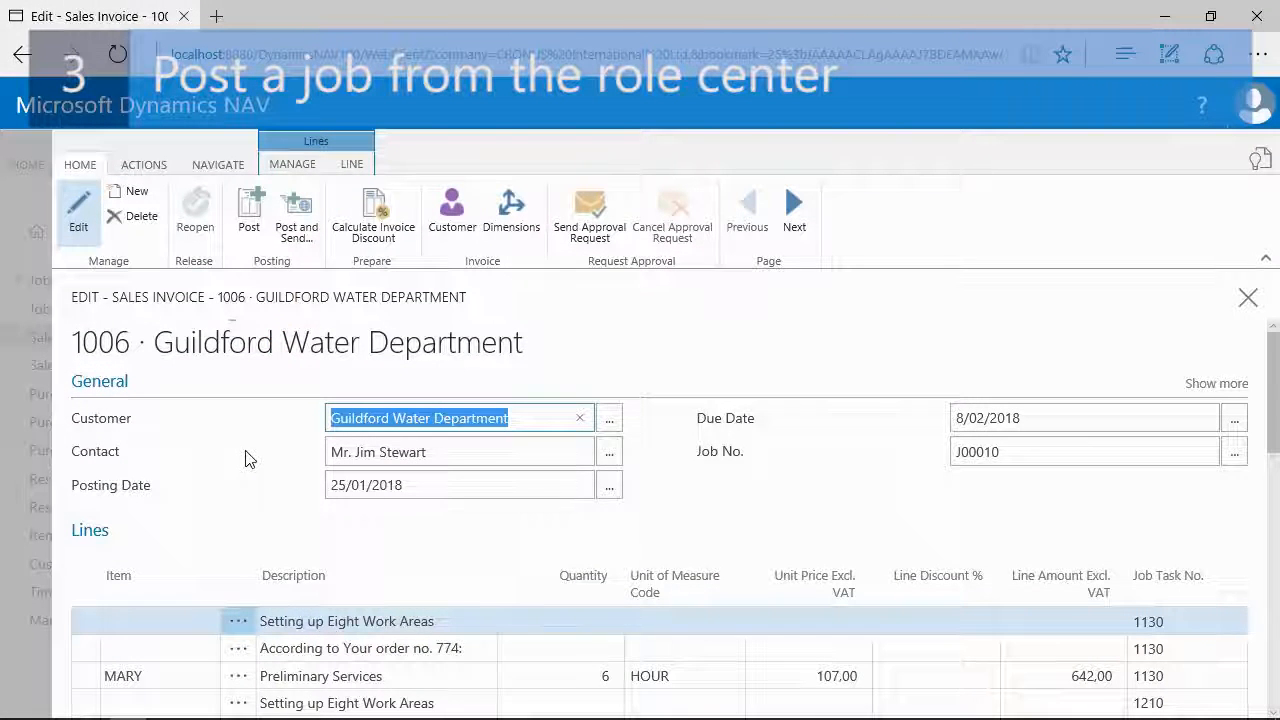
scroll(360, 618, "down", 2)
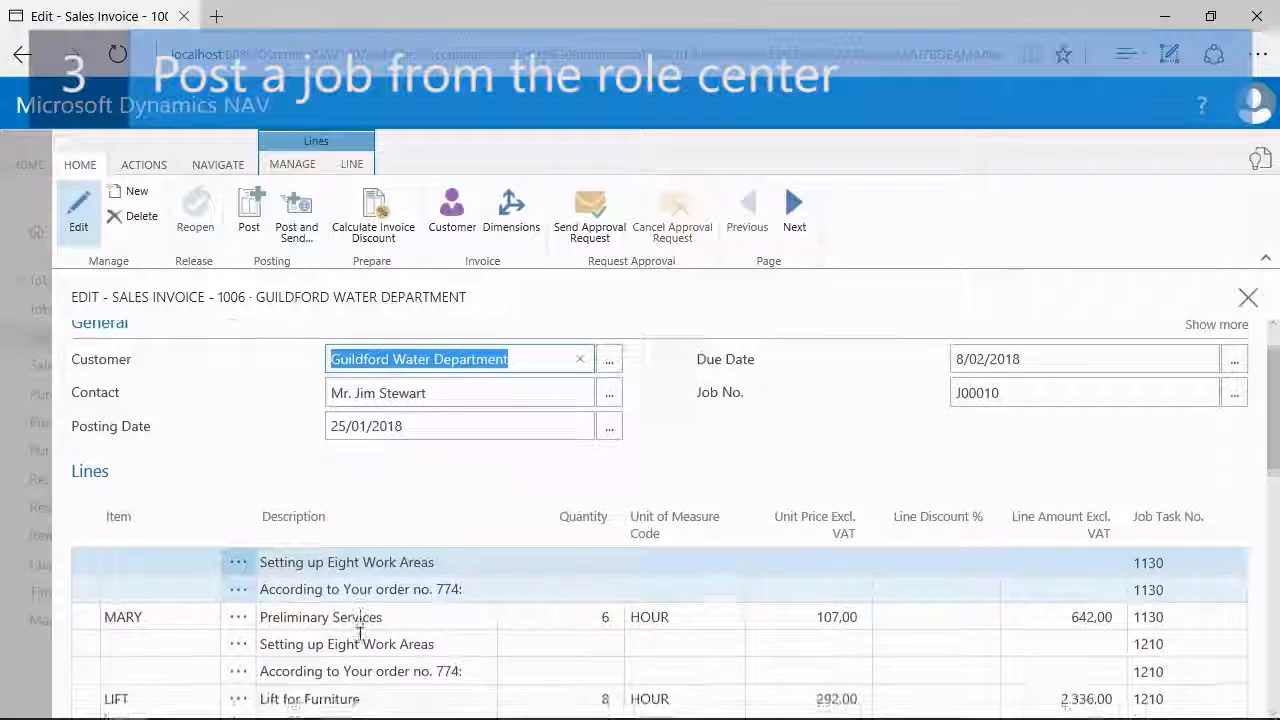
scroll(360, 626, "down", 2)
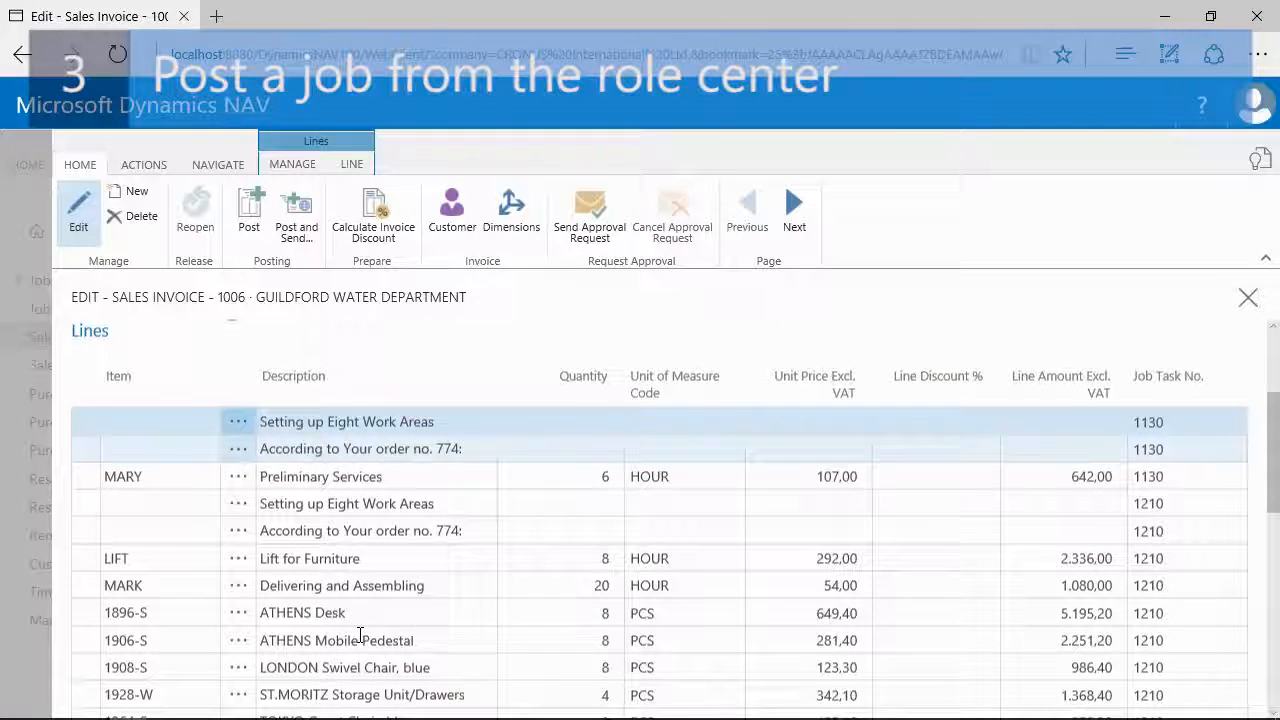
left_click(248, 222)
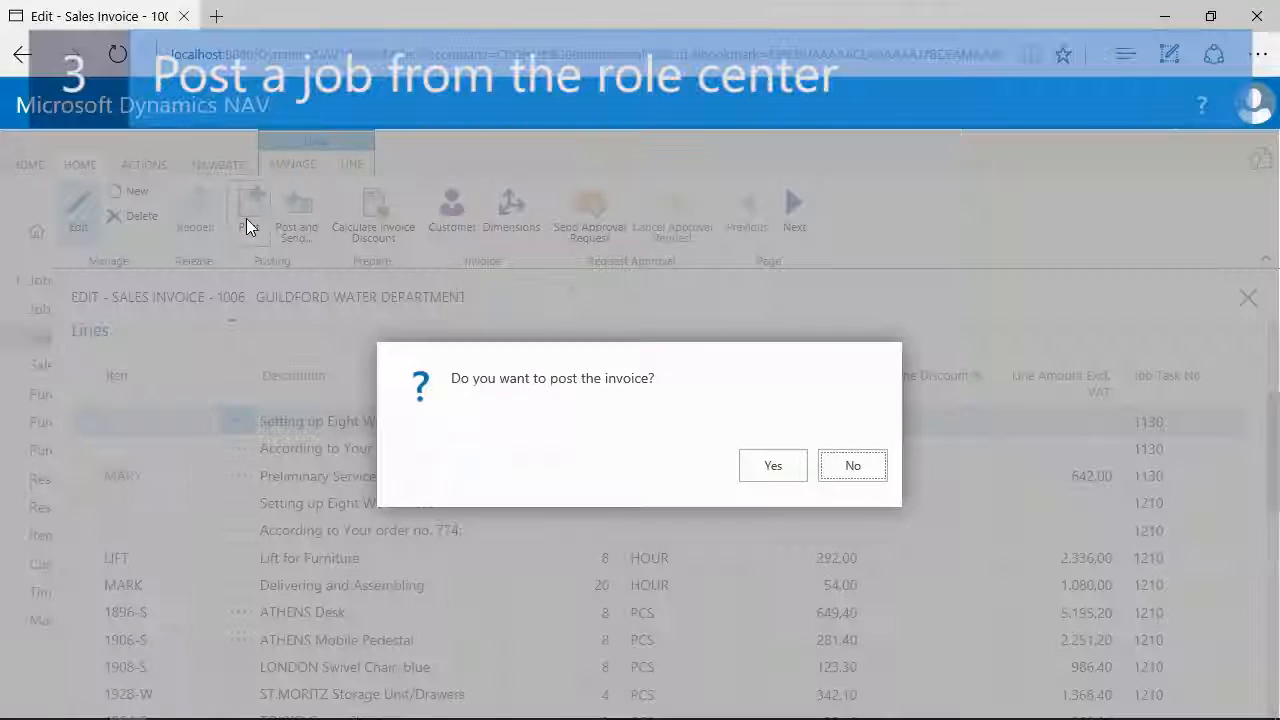
left_click(774, 467)
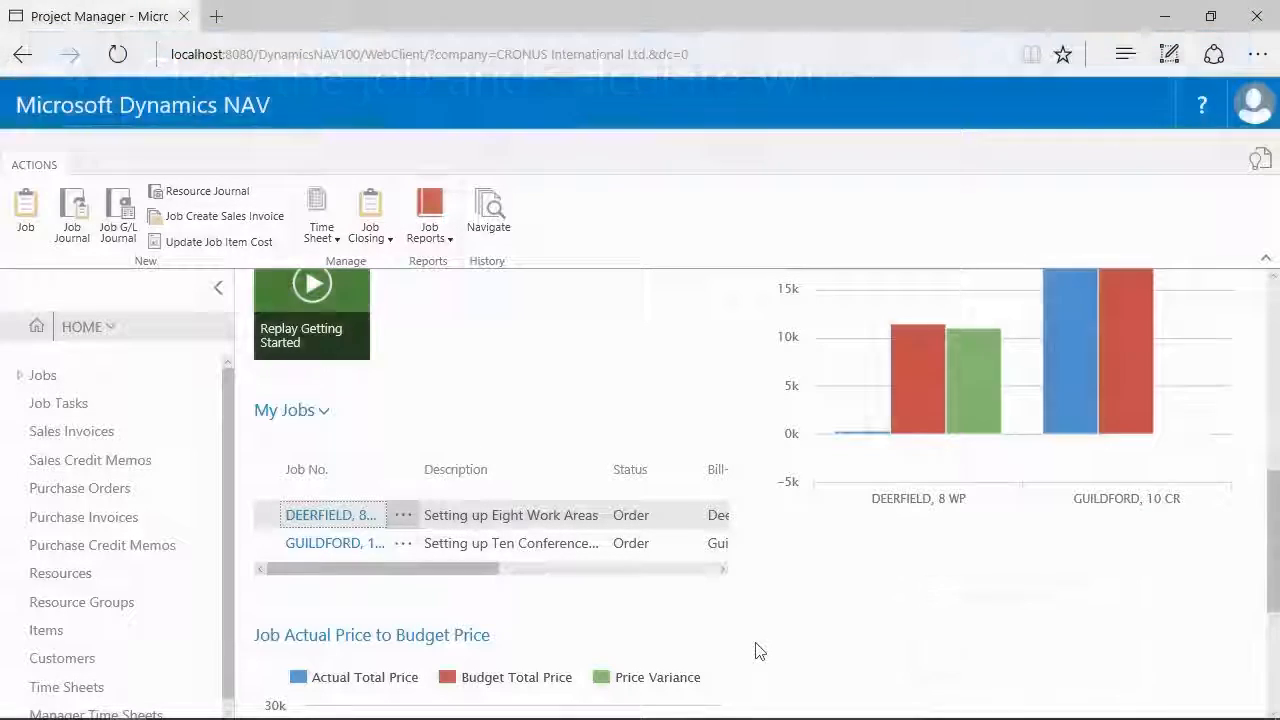
Open the DEERFIELD, 8 WP job card for editing and change the job status to Completed, accepting the ending date.
left_click(330, 515)
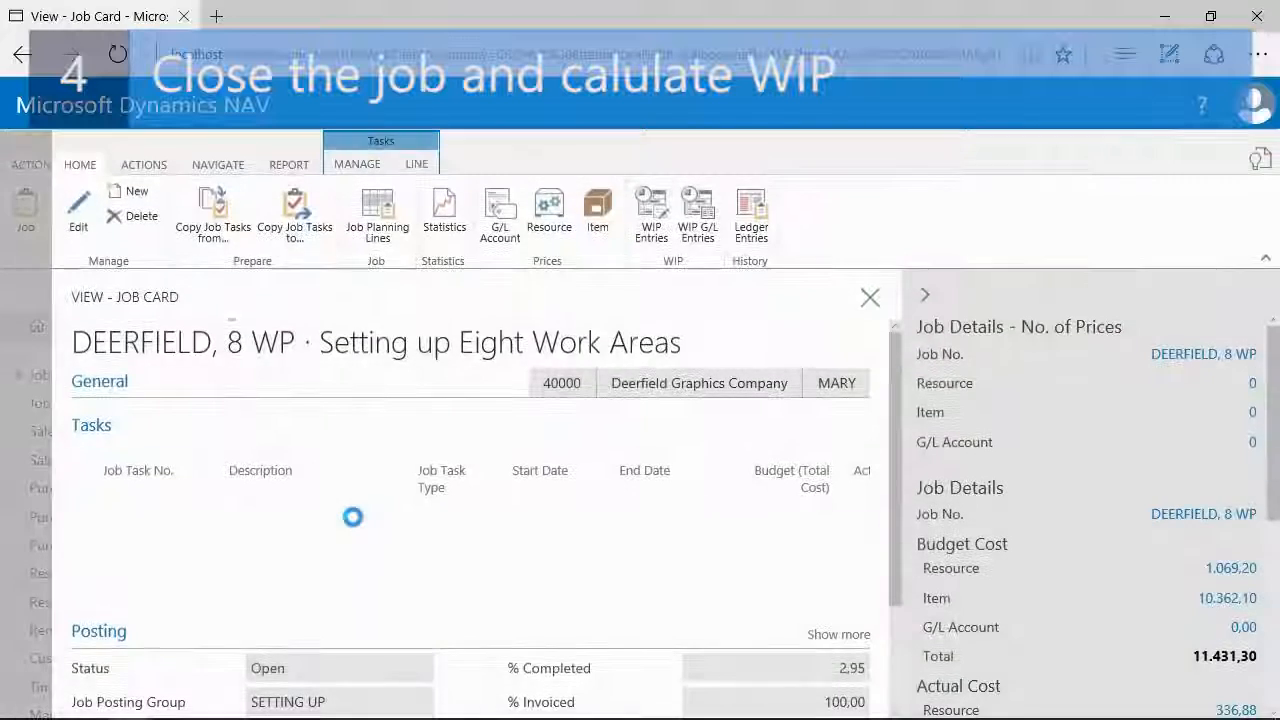
left_click(82, 226)
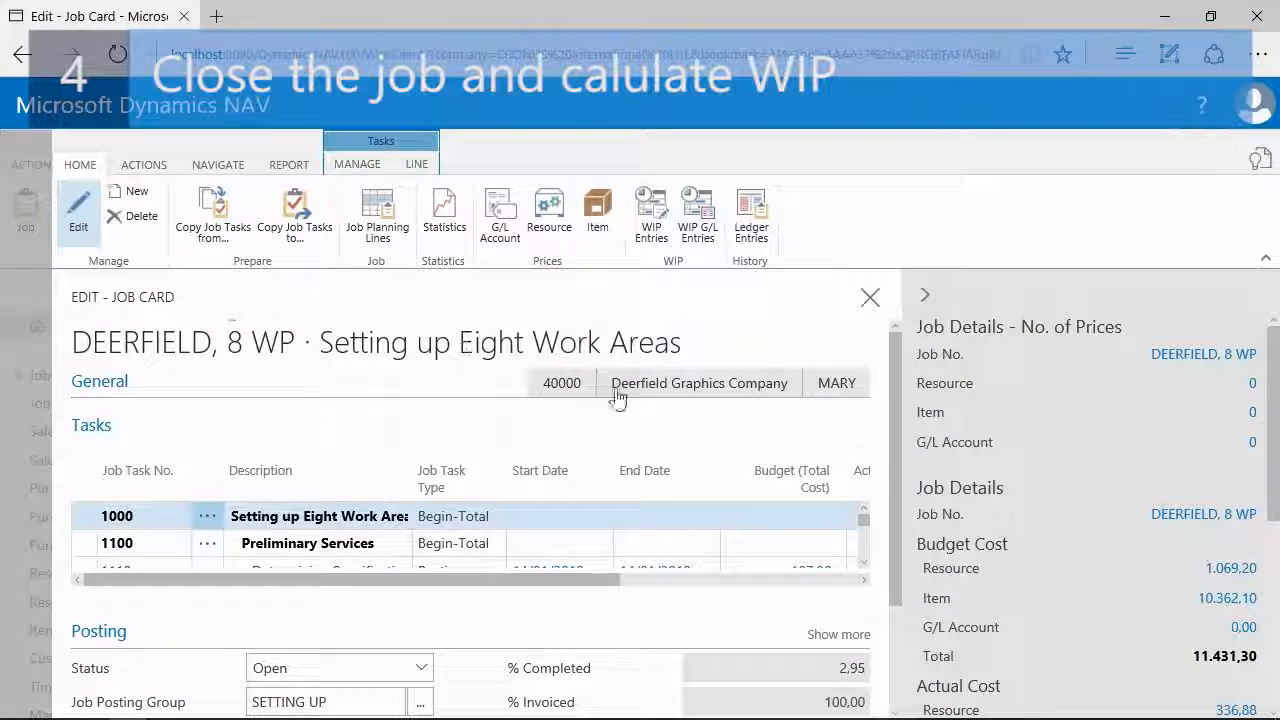
scroll(900, 472, "down", 1)
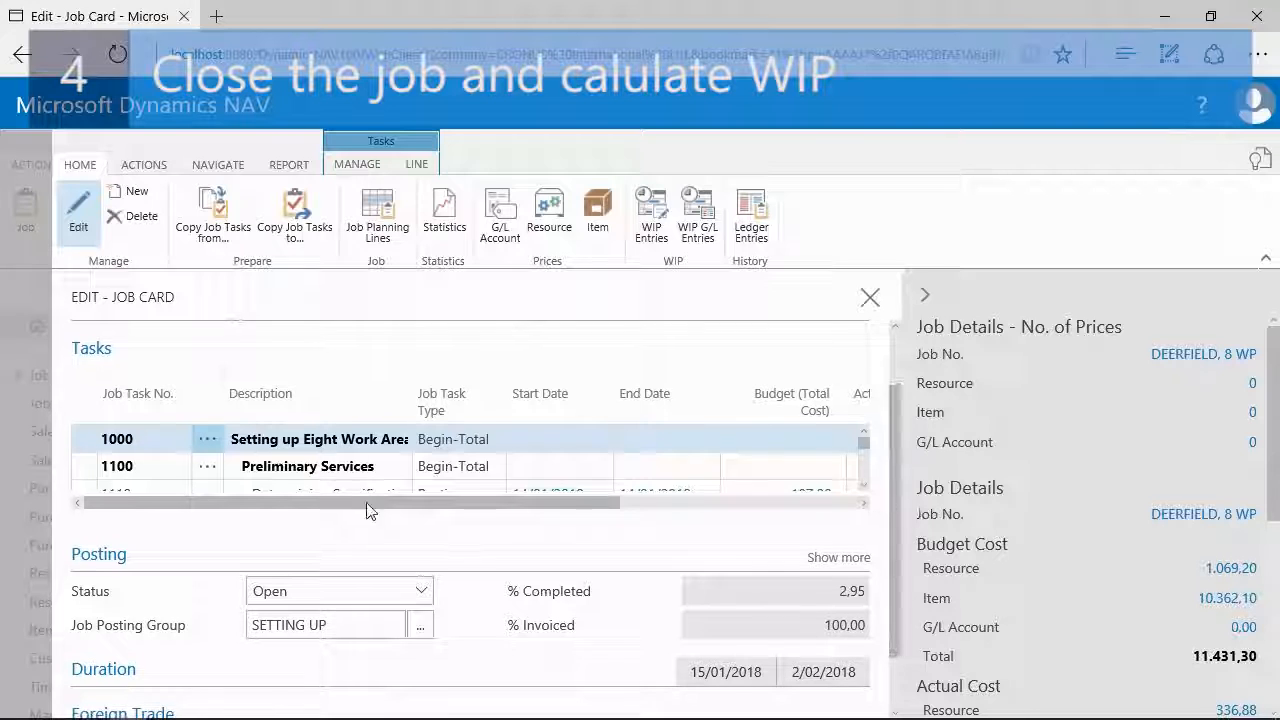
left_click(420, 594)
left_click(421, 594)
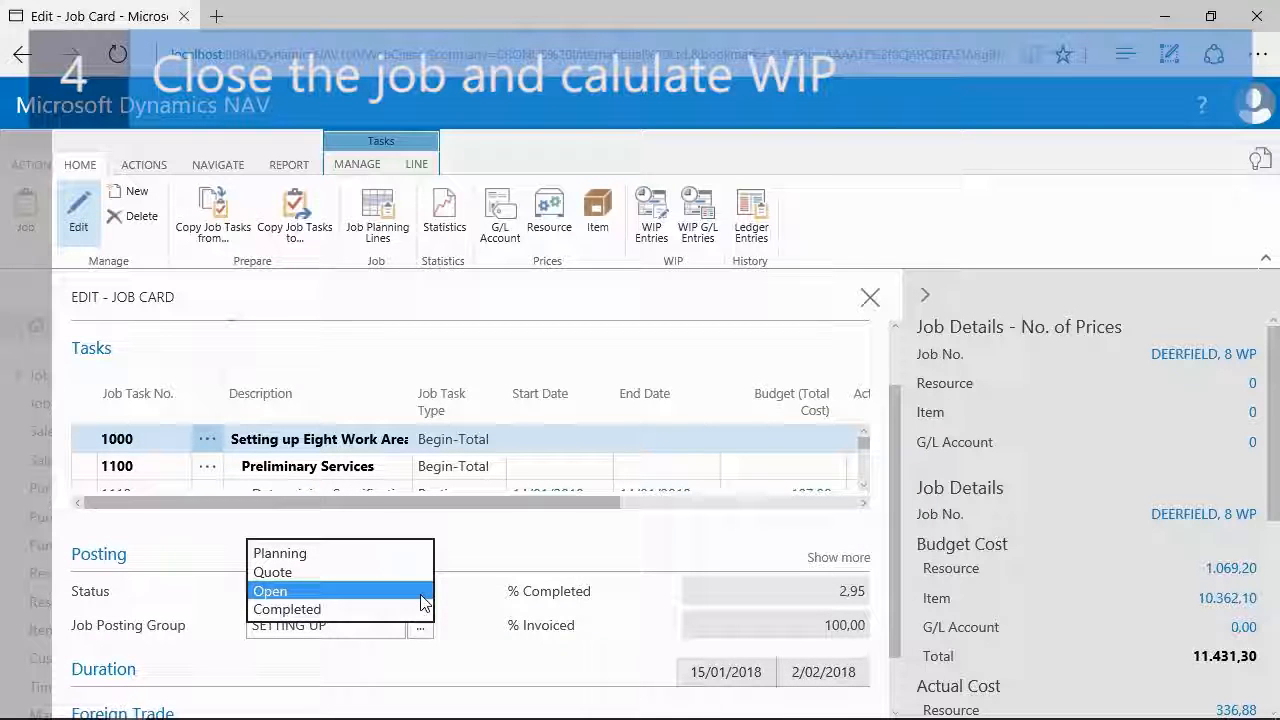
left_click(365, 609)
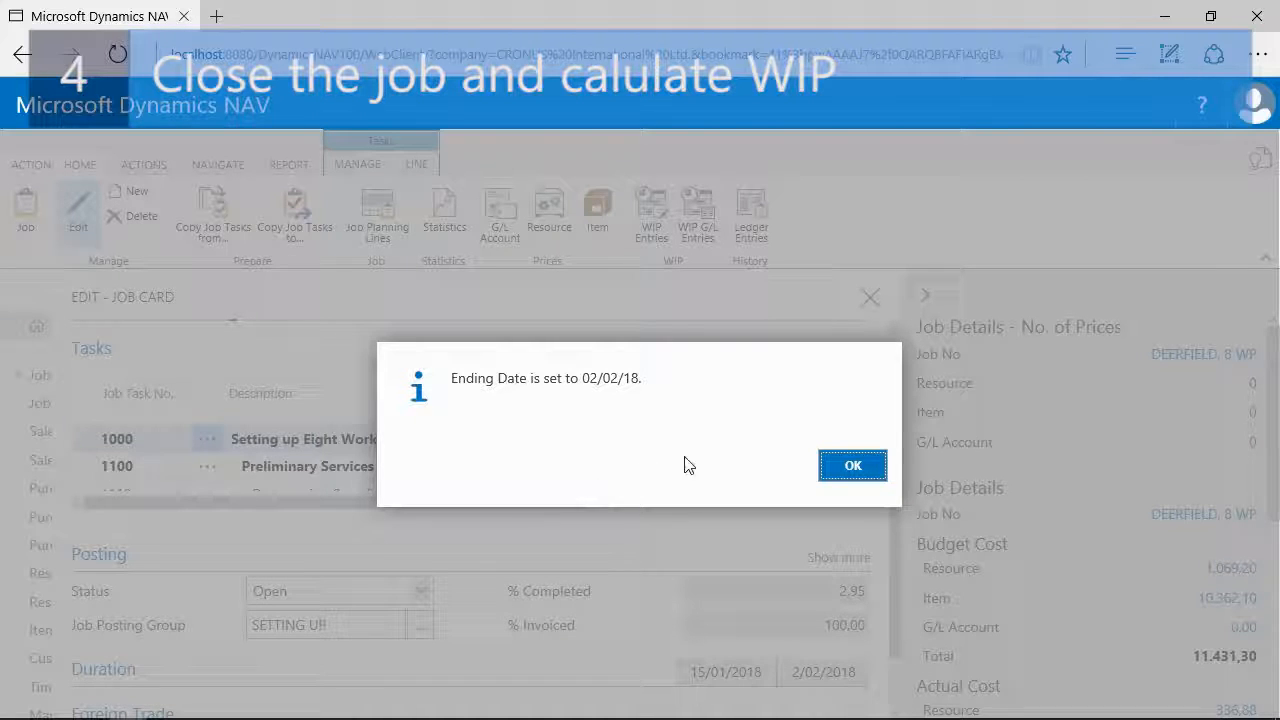
left_click(850, 468)
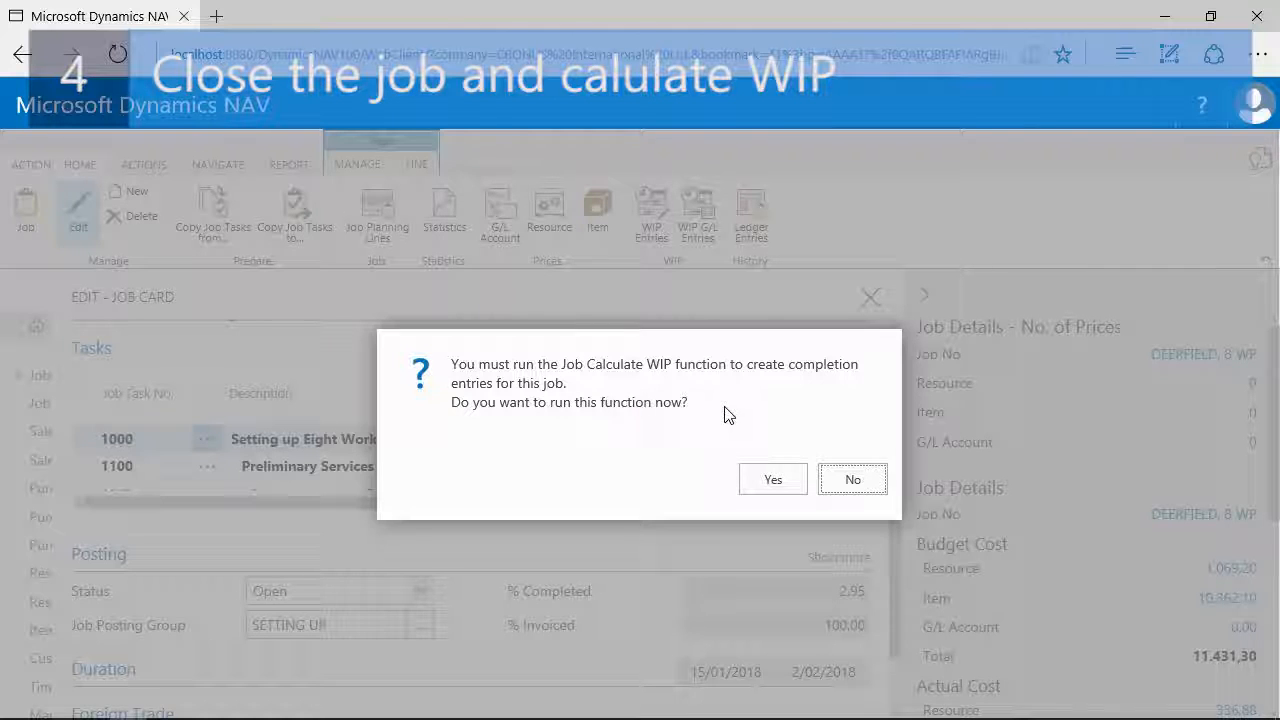
Calculate WIP for the DEERFIELD, 8 WP job with a preview of the posting accounts, and post it to G/L.
left_click(763, 490)
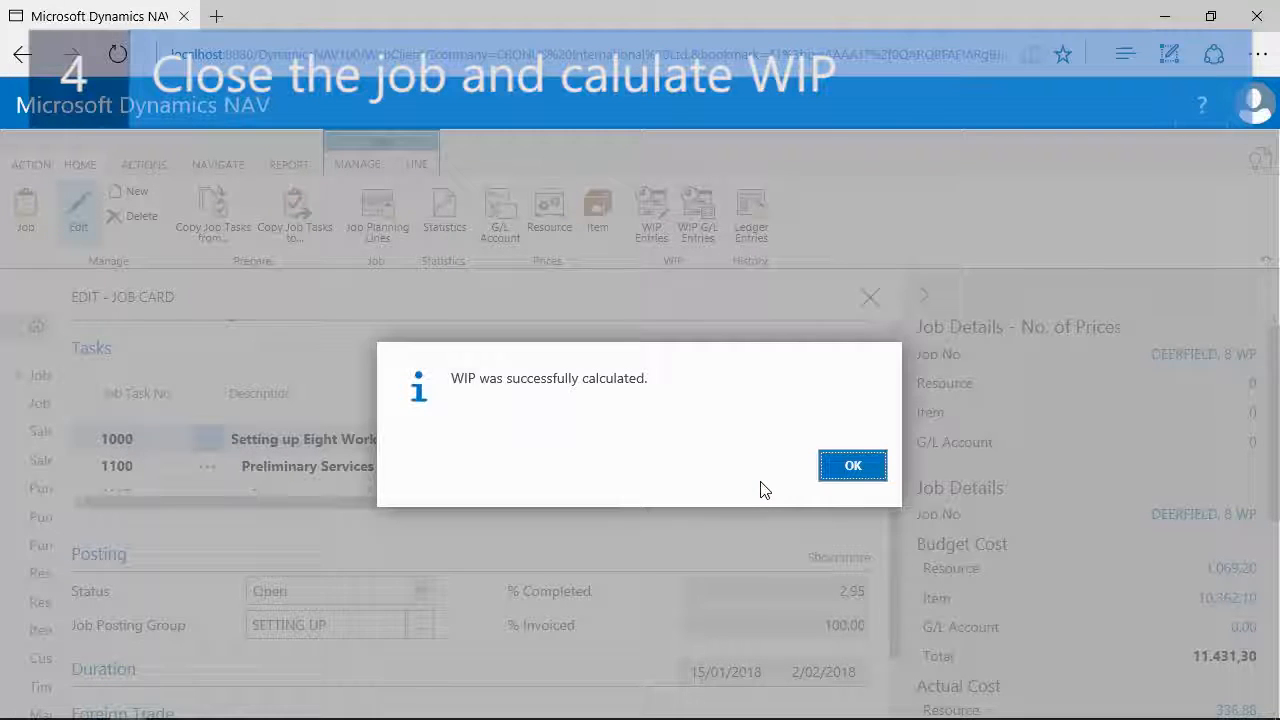
left_click(840, 472)
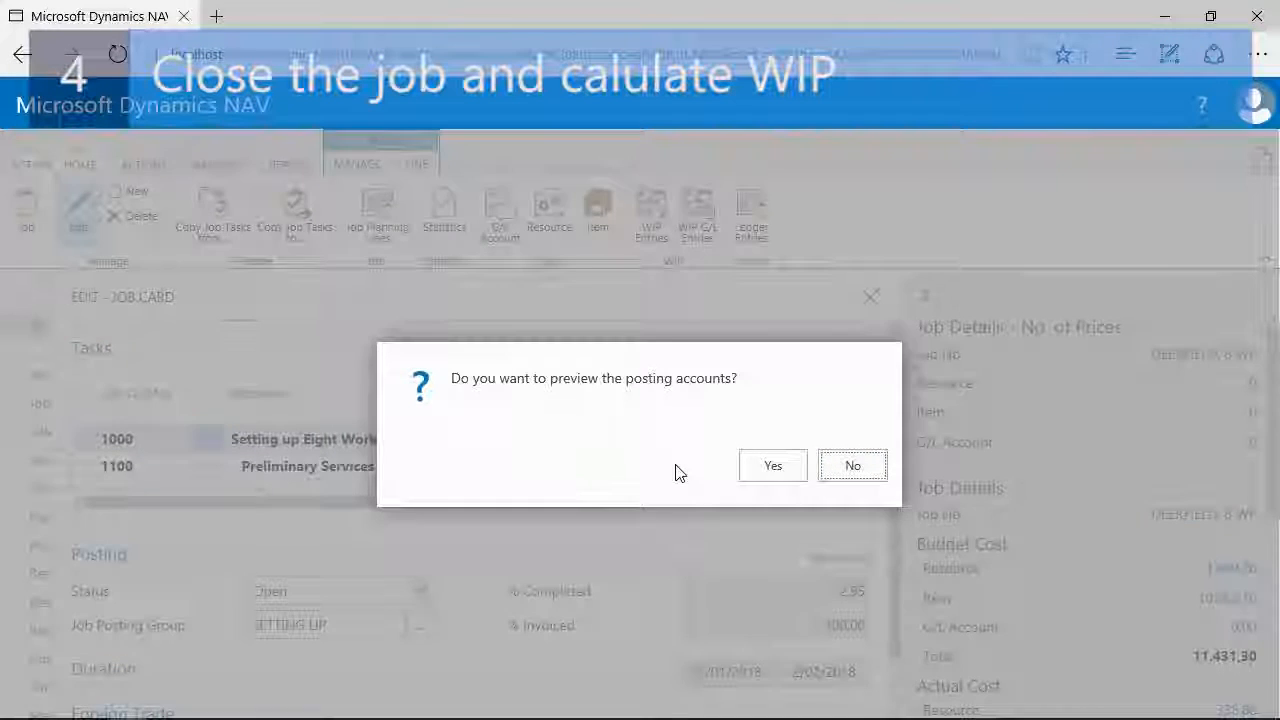
left_click(771, 476)
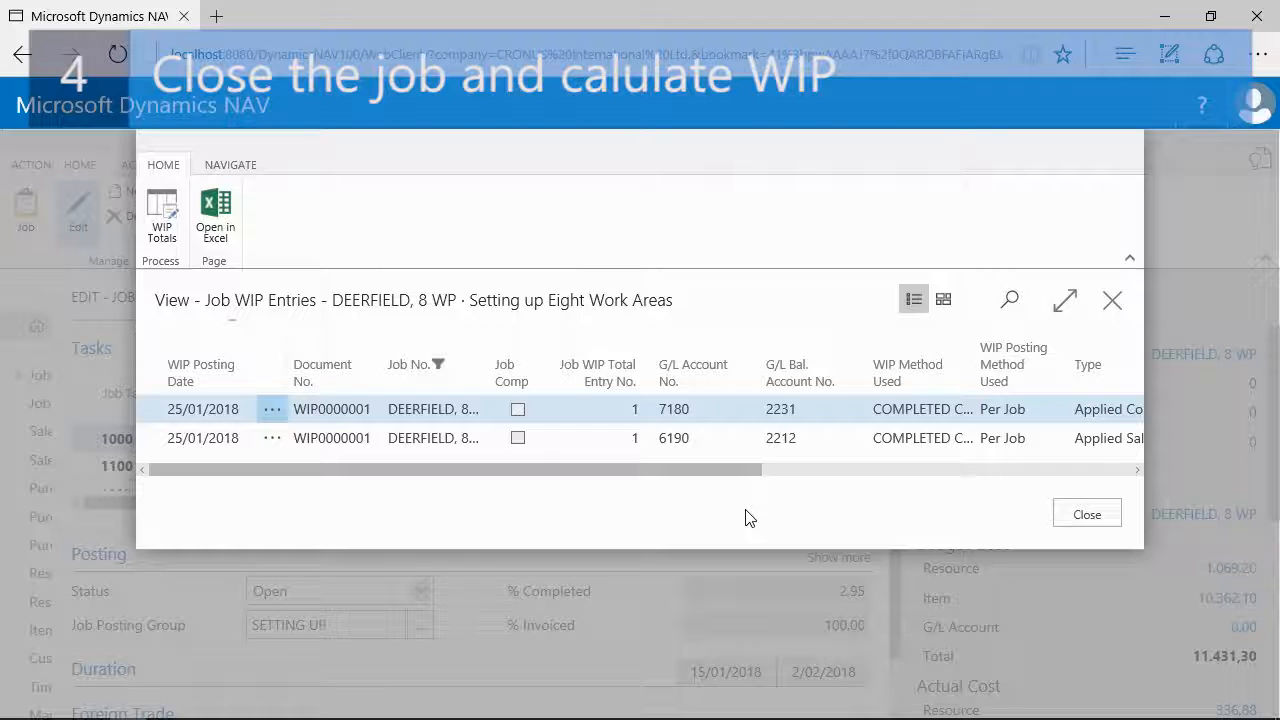
left_click(1086, 518)
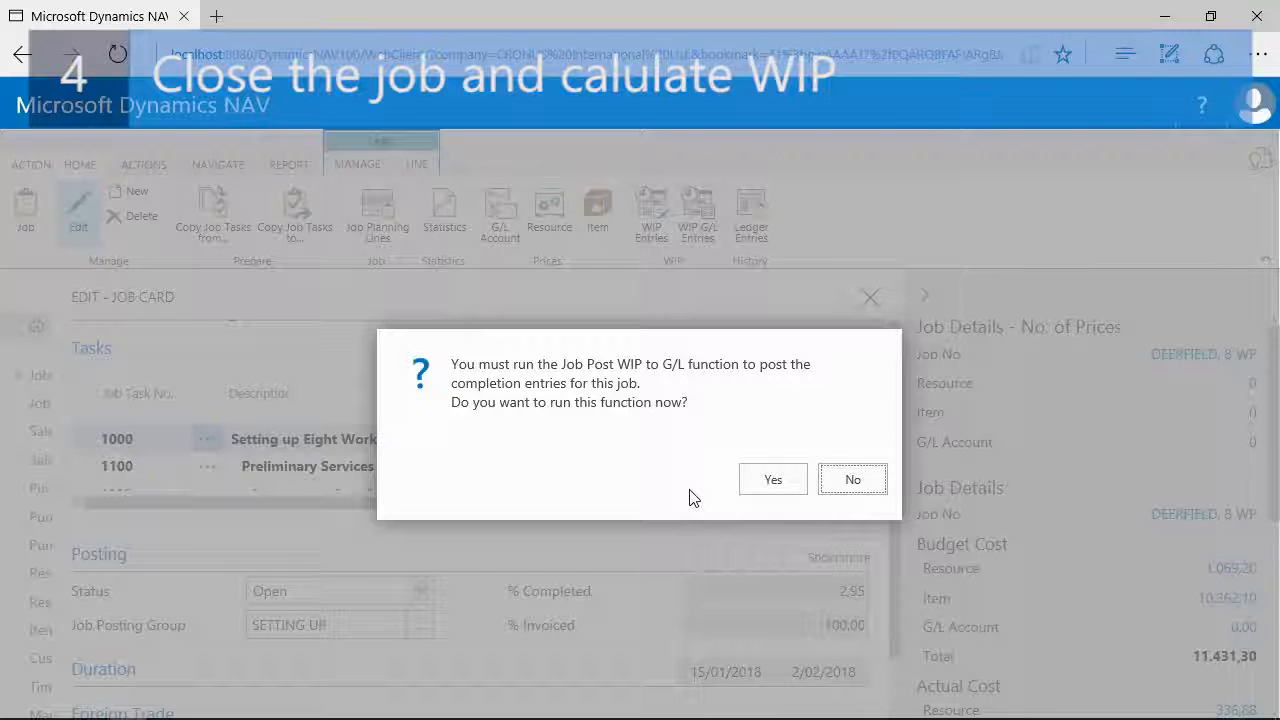
left_click(771, 482)
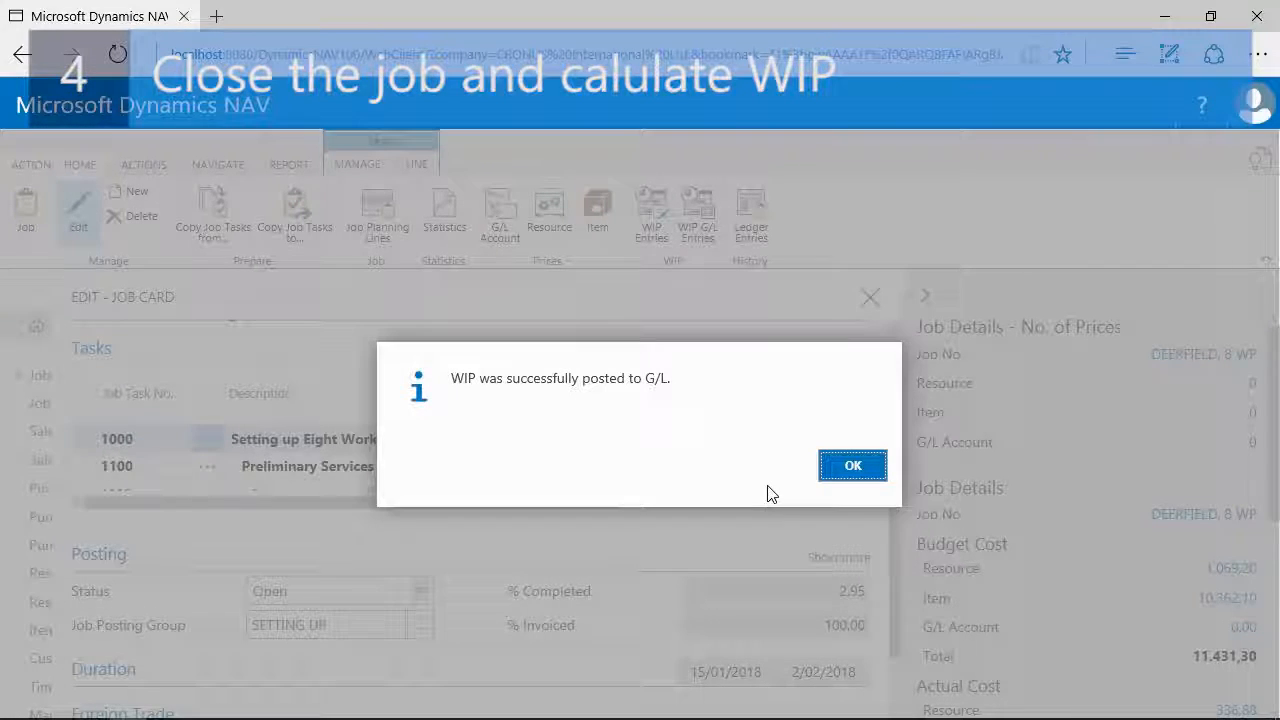
left_click(851, 467)
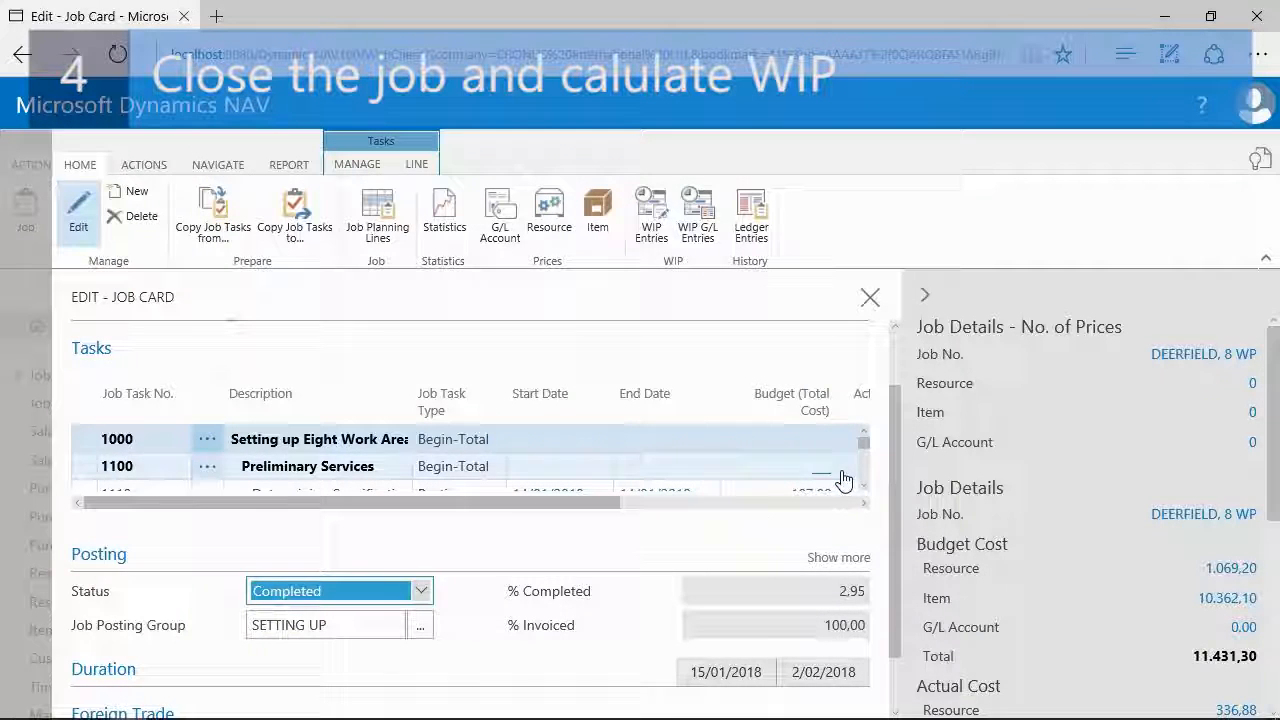